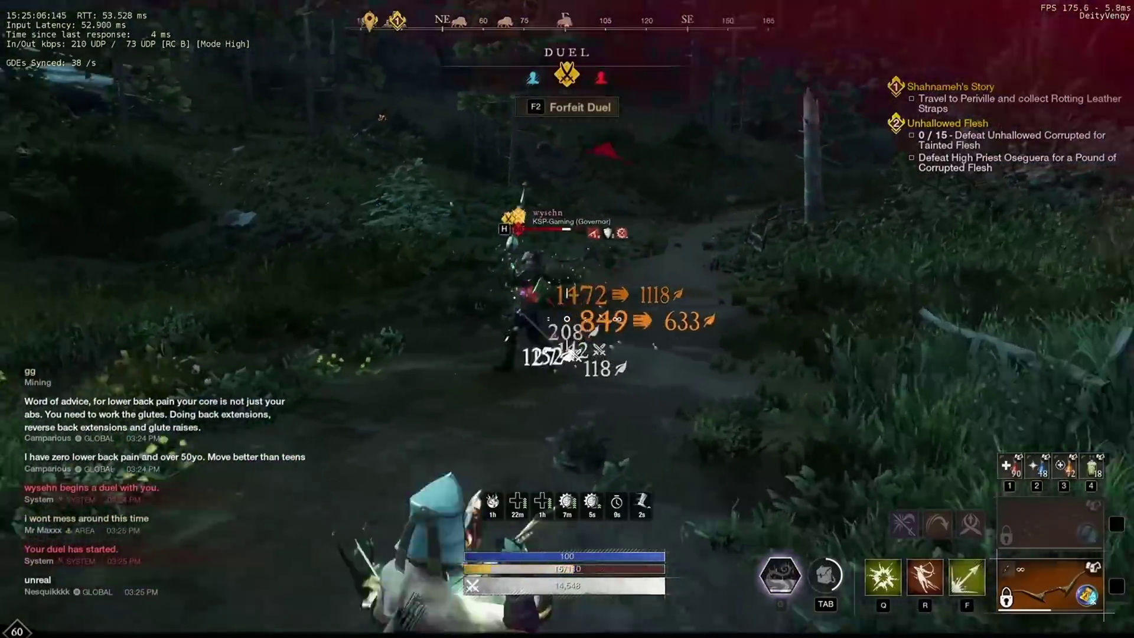
{"action": "key", "text": "q"}
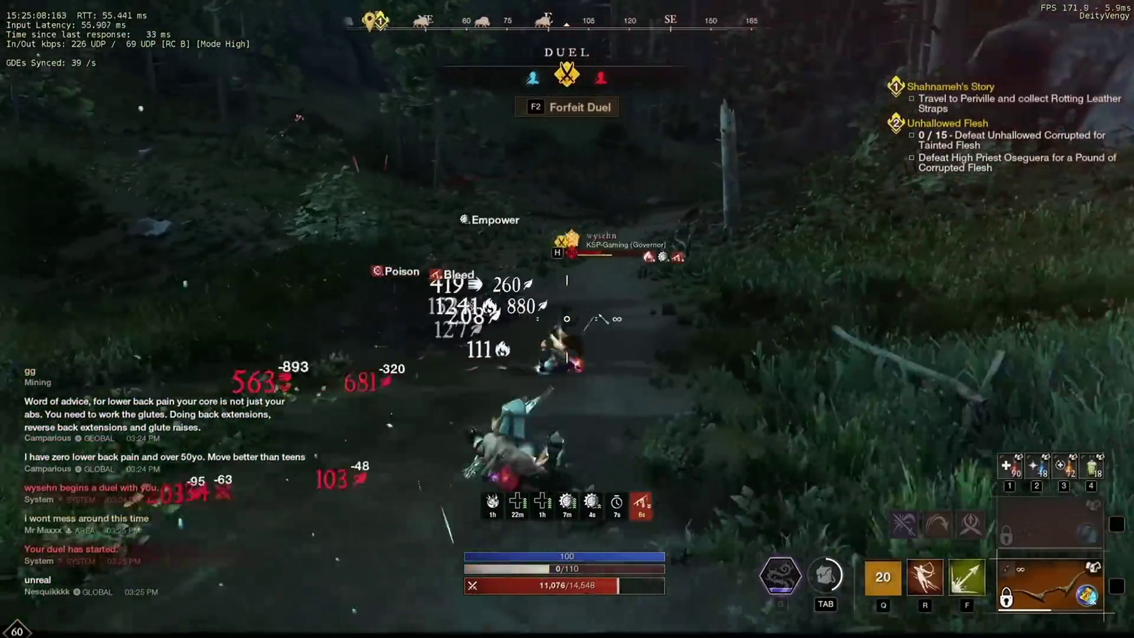
{"action": "key", "text": "x"}
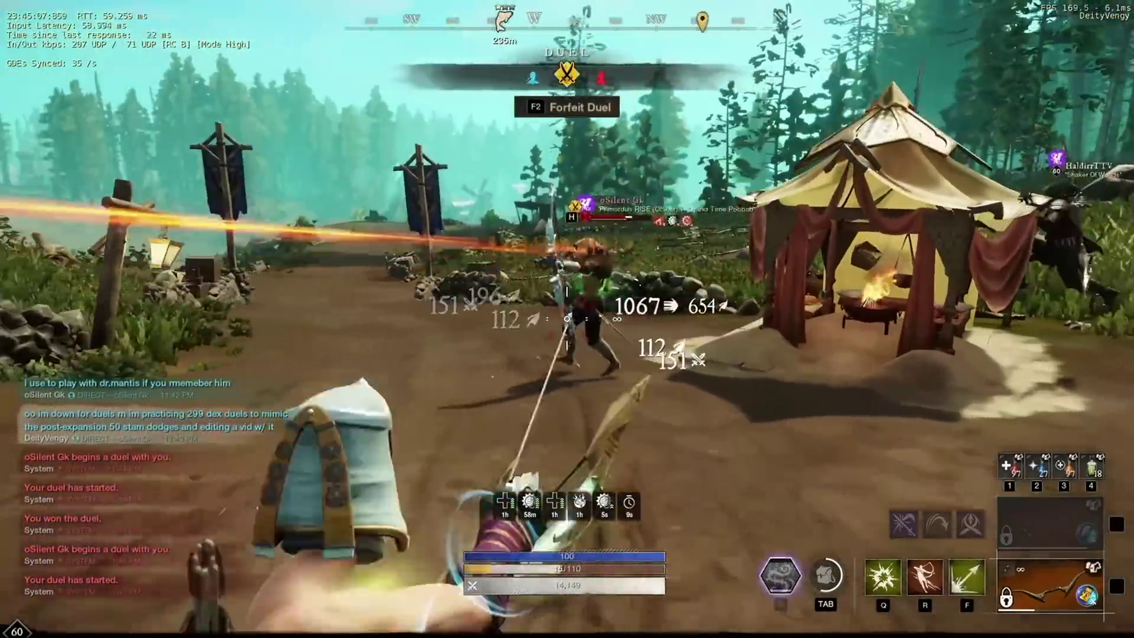
{"action": "key", "text": "q"}
{"action": "key", "text": "r"}
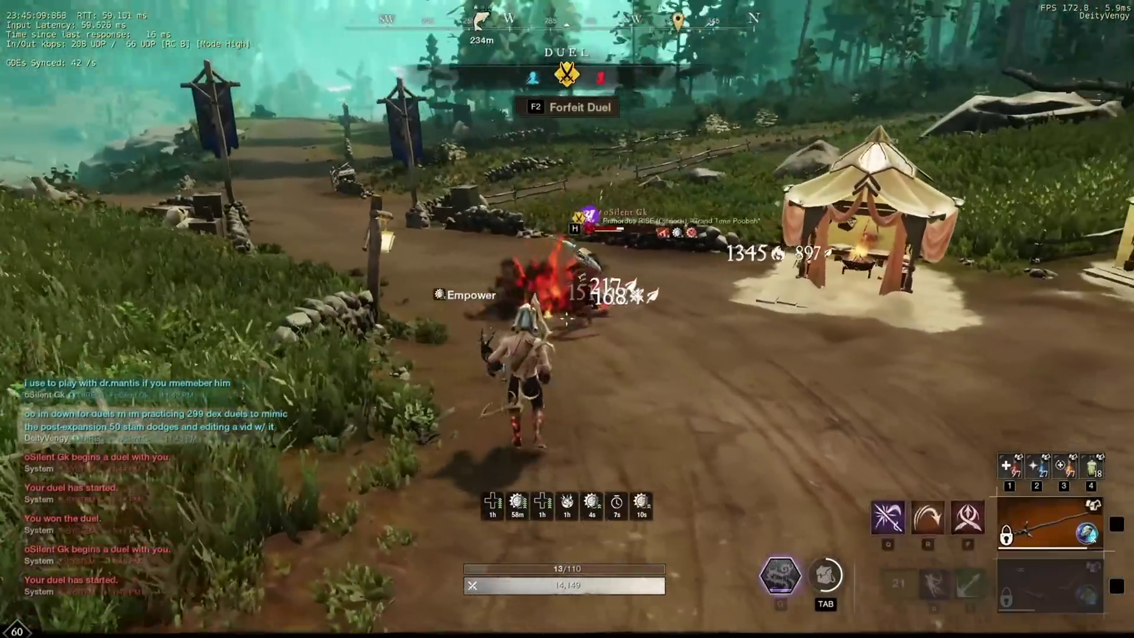
{"action": "key", "text": "x"}
{"action": "key", "text": "f"}
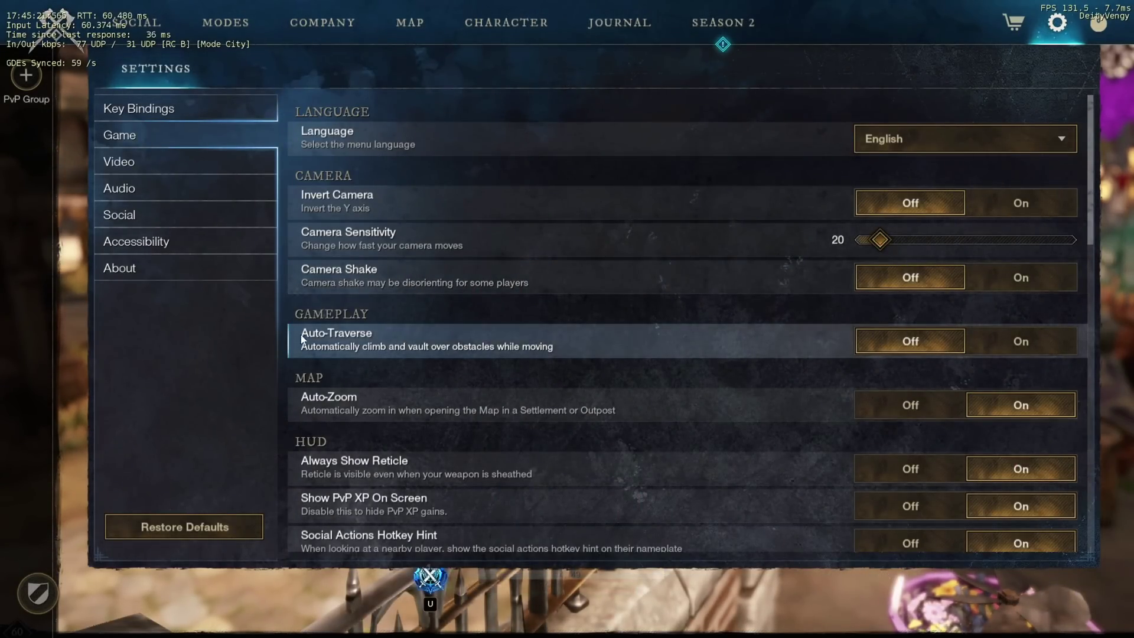
Step: Review the Game settings for camera and HUD, and the Video settings for display, graphics quality and advanced graphics
{"action": "scroll", "coordinate": [405, 421], "scroll_direction": "down", "scroll_amount": 2}
{"action": "scroll", "coordinate": [405, 421], "scroll_direction": "down", "scroll_amount": 2}
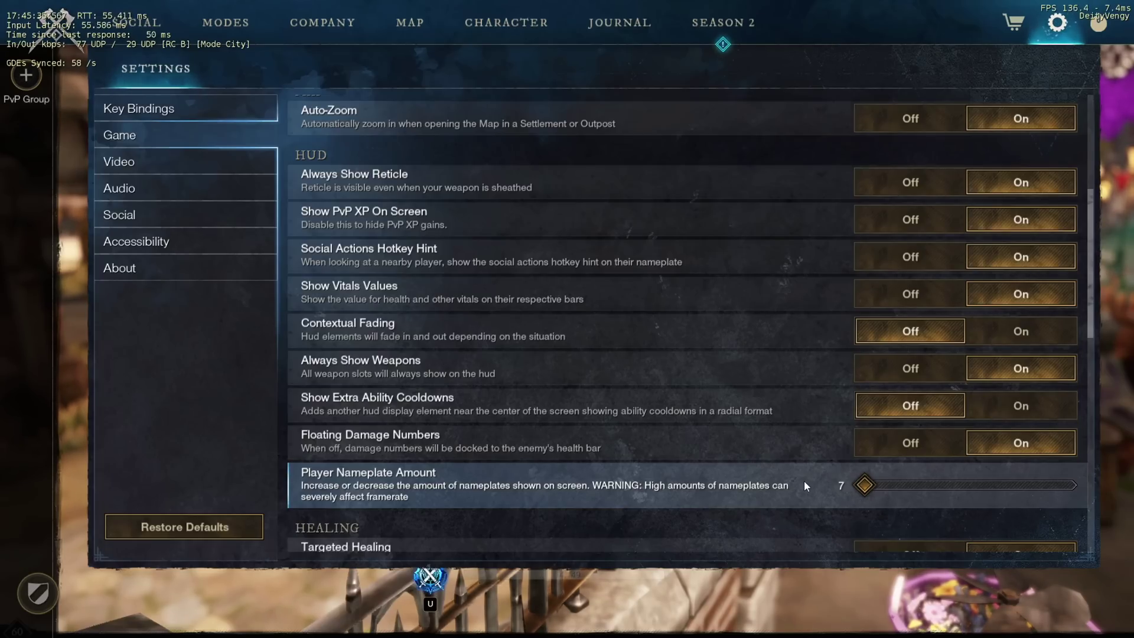
{"action": "scroll", "coordinate": [804, 483], "scroll_direction": "down", "scroll_amount": 1}
{"action": "scroll", "coordinate": [803, 480], "scroll_direction": "down", "scroll_amount": 8}
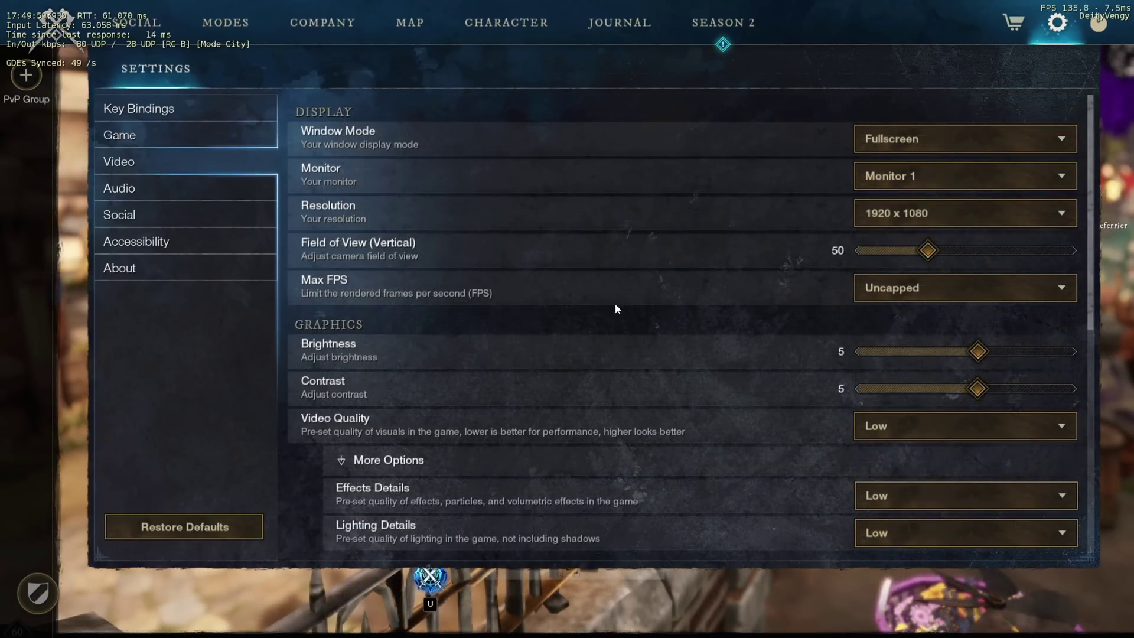
{"action": "scroll", "coordinate": [710, 296], "scroll_direction": "down", "scroll_amount": 1}
{"action": "scroll", "coordinate": [731, 313], "scroll_direction": "down", "scroll_amount": 3}
{"action": "scroll", "coordinate": [743, 313], "scroll_direction": "up", "scroll_amount": 4}
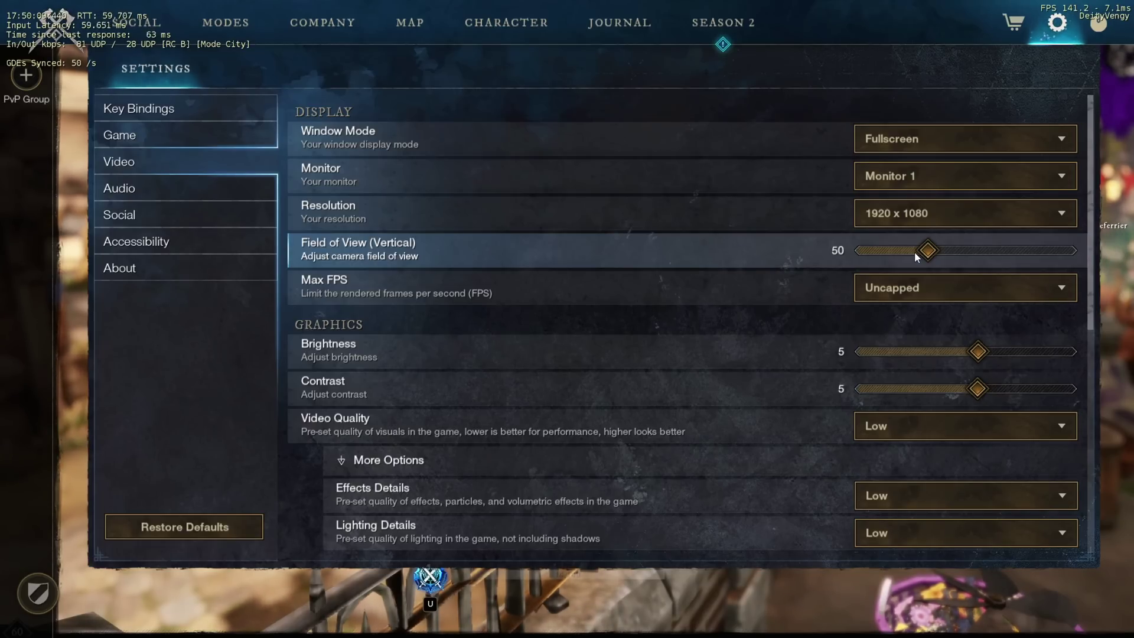
{"action": "scroll", "coordinate": [696, 325], "scroll_direction": "down", "scroll_amount": 1}
{"action": "scroll", "coordinate": [696, 329], "scroll_direction": "down", "scroll_amount": 12}
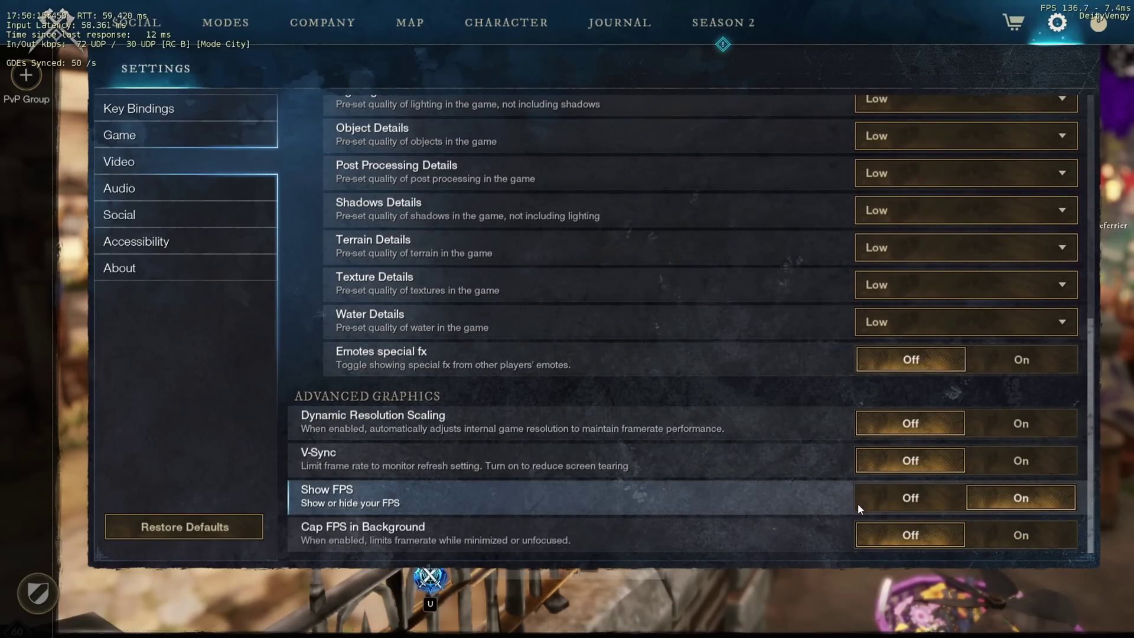
Step: Review the Audio, Social and Accessibility settings, including audio quality, voice chat and chat options
{"action": "left_click", "coordinate": [239, 188]}
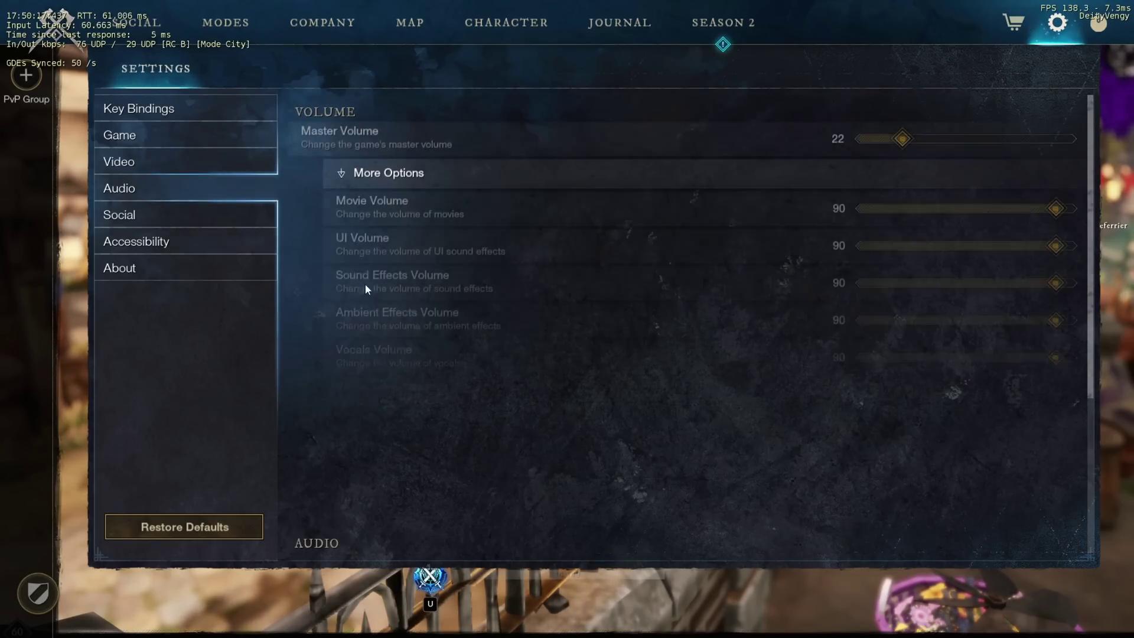
{"action": "scroll", "coordinate": [579, 431], "scroll_direction": "down", "scroll_amount": 8}
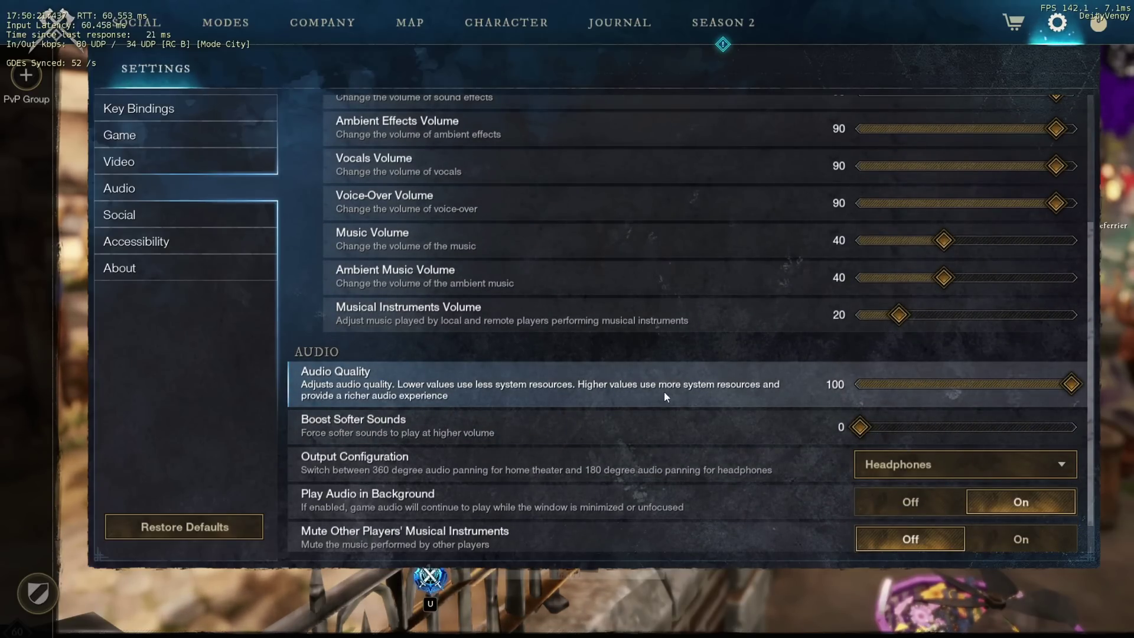
{"action": "left_click", "coordinate": [160, 214]}
{"action": "scroll", "coordinate": [590, 346], "scroll_direction": "down", "scroll_amount": 2}
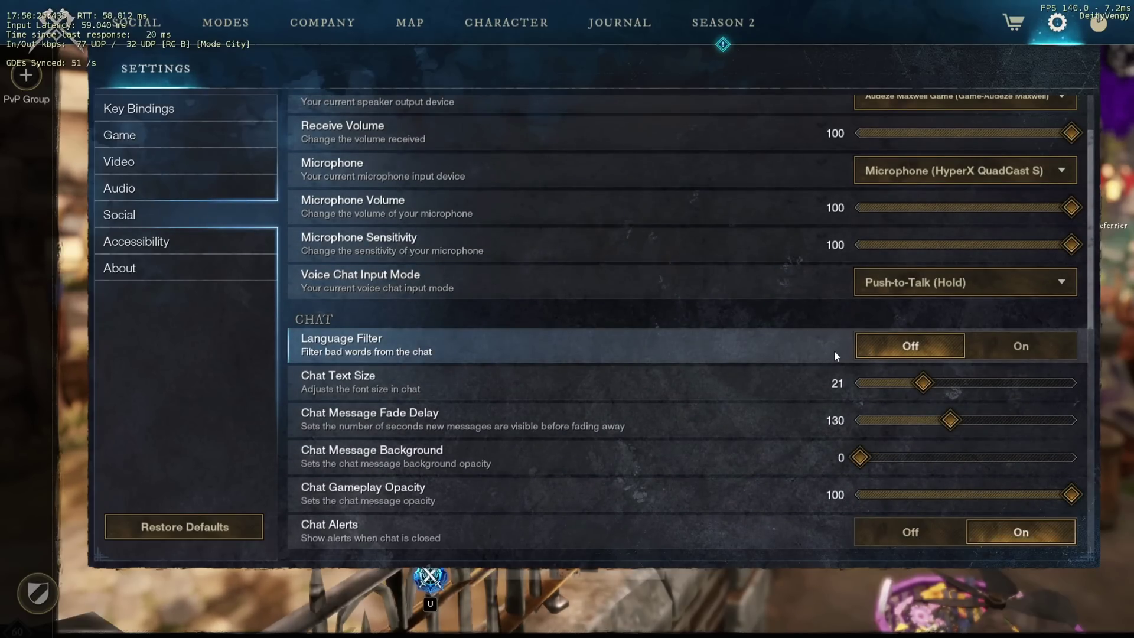
{"action": "left_click", "coordinate": [201, 239]}
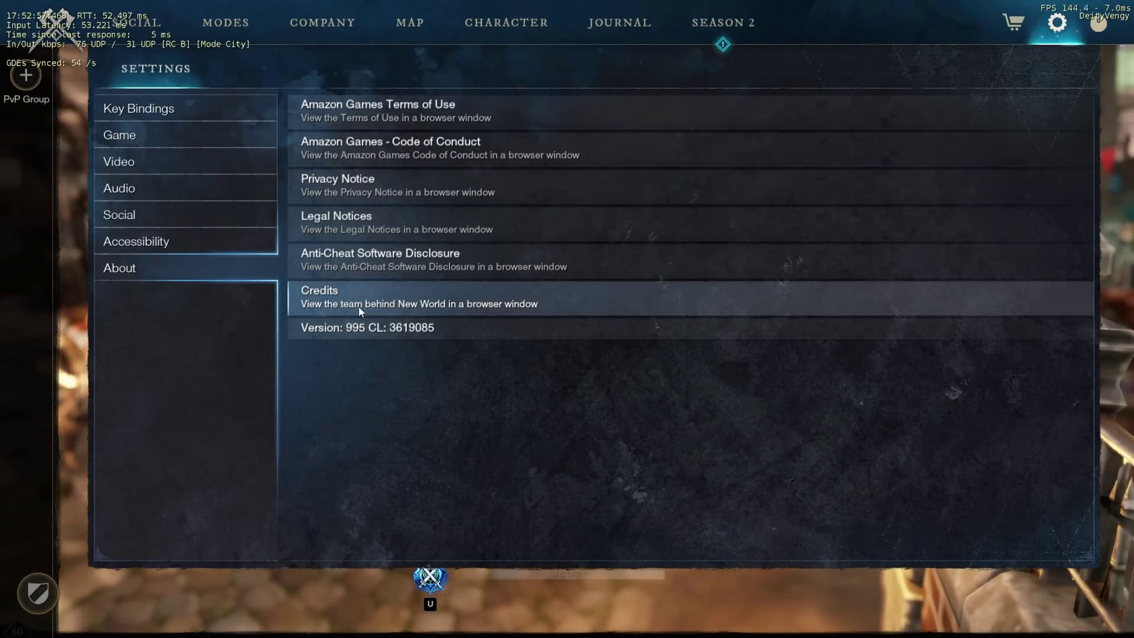
Step: Open the New World credits page in the browser and look through the studio leadership credits
{"action": "left_click", "coordinate": [413, 298]}
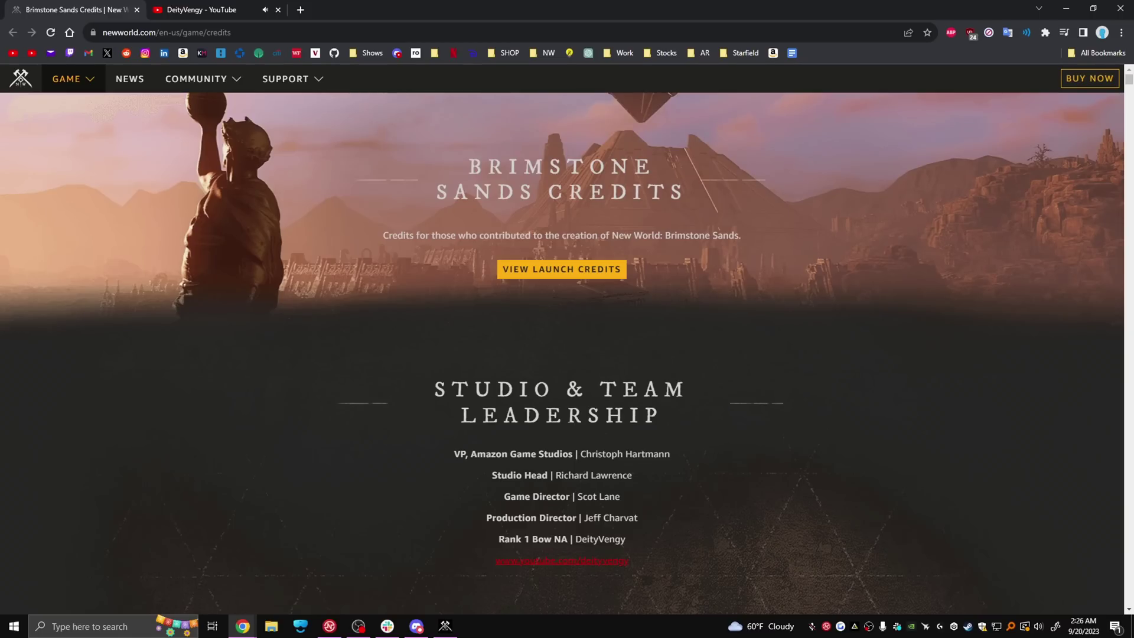
{"action": "scroll", "coordinate": [678, 164], "scroll_direction": "down", "scroll_amount": 2}
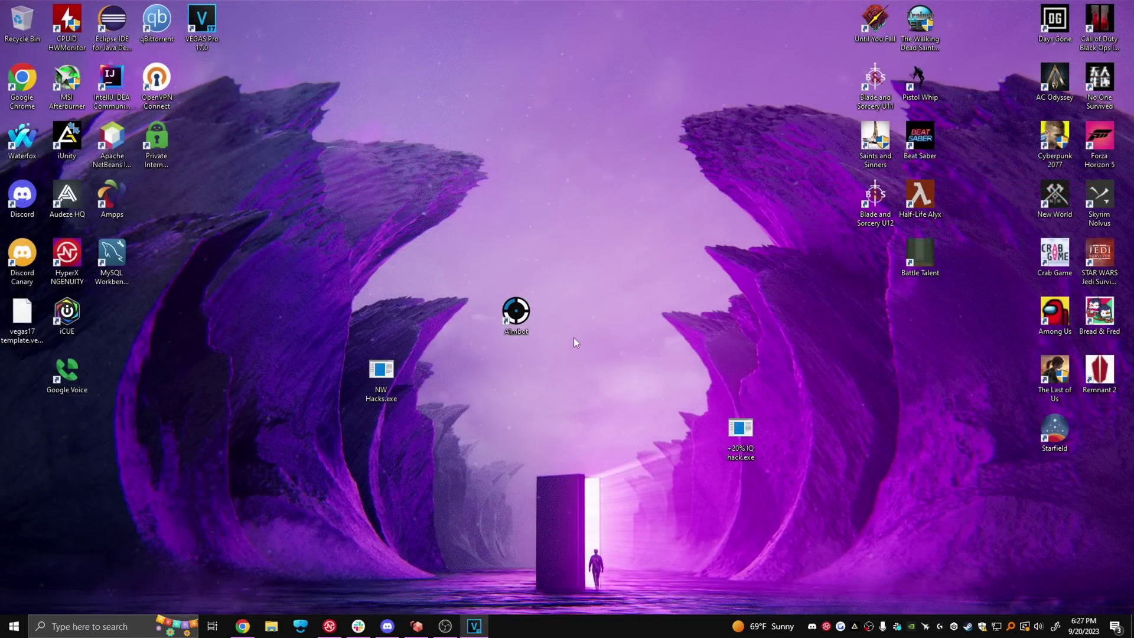
Step: Open NVIDIA Control Panel from the desktop and show the per-program settings of Manage 3D Settings
{"action": "right_click", "coordinate": [596, 366]}
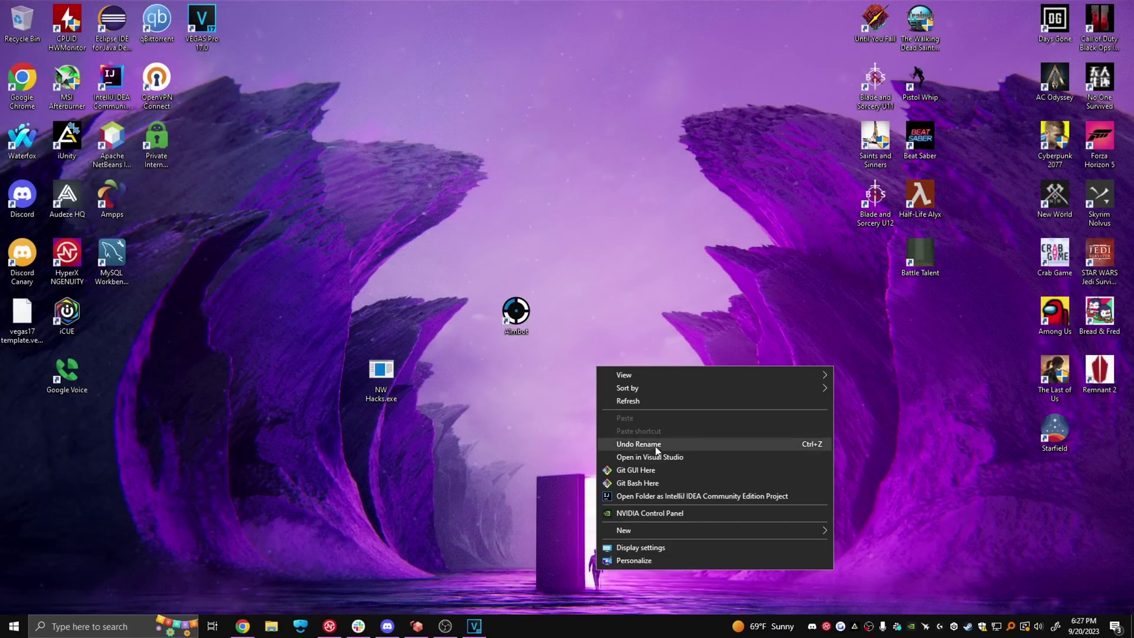
{"action": "left_click", "coordinate": [640, 513]}
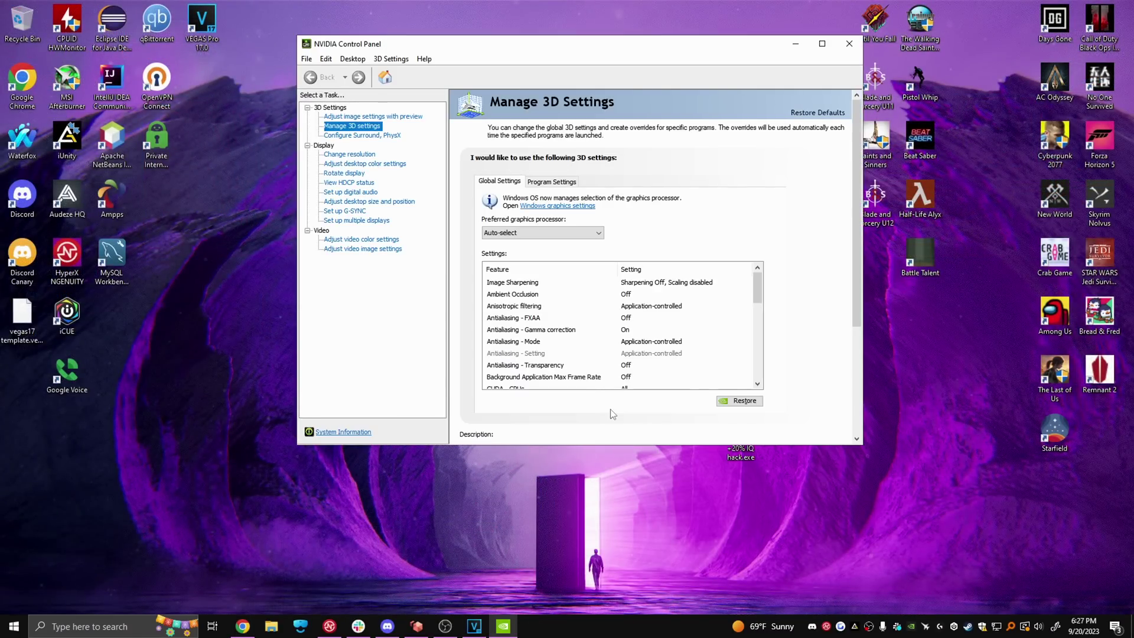
{"action": "left_click", "coordinate": [530, 182]}
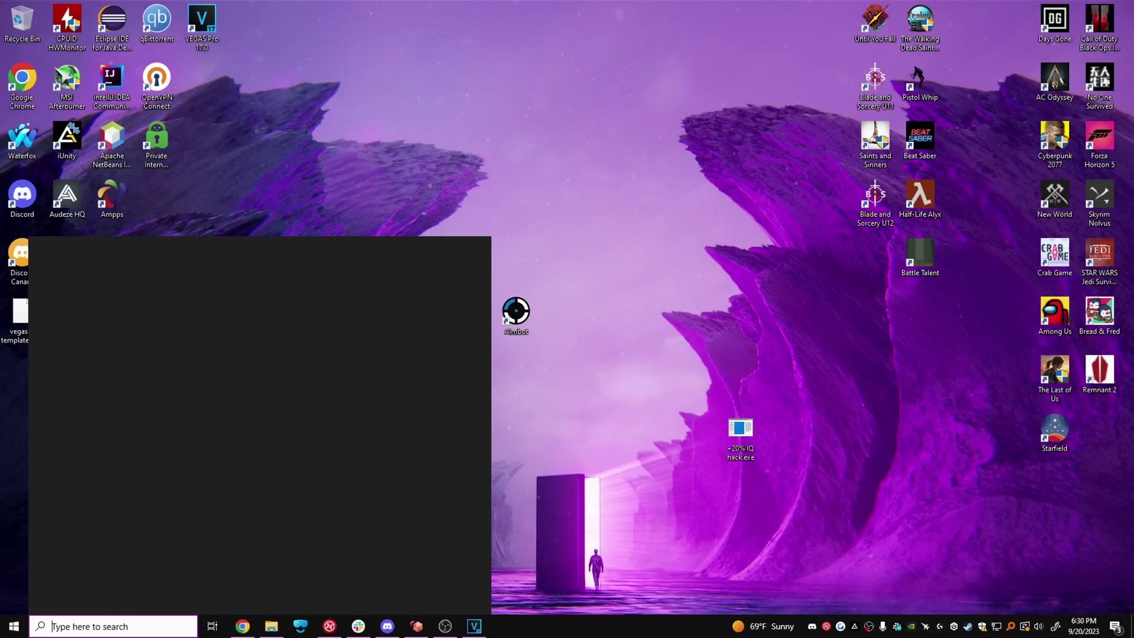
Step: Open Registry Editor and go to Computer\HKEY_LOCAL_MACHINE\SYSTEM\CurrentControlSet\Services\nvlddmkm\FTS
{"action": "type", "text": "reged"}
{"action": "left_click", "coordinate": [152, 322]}
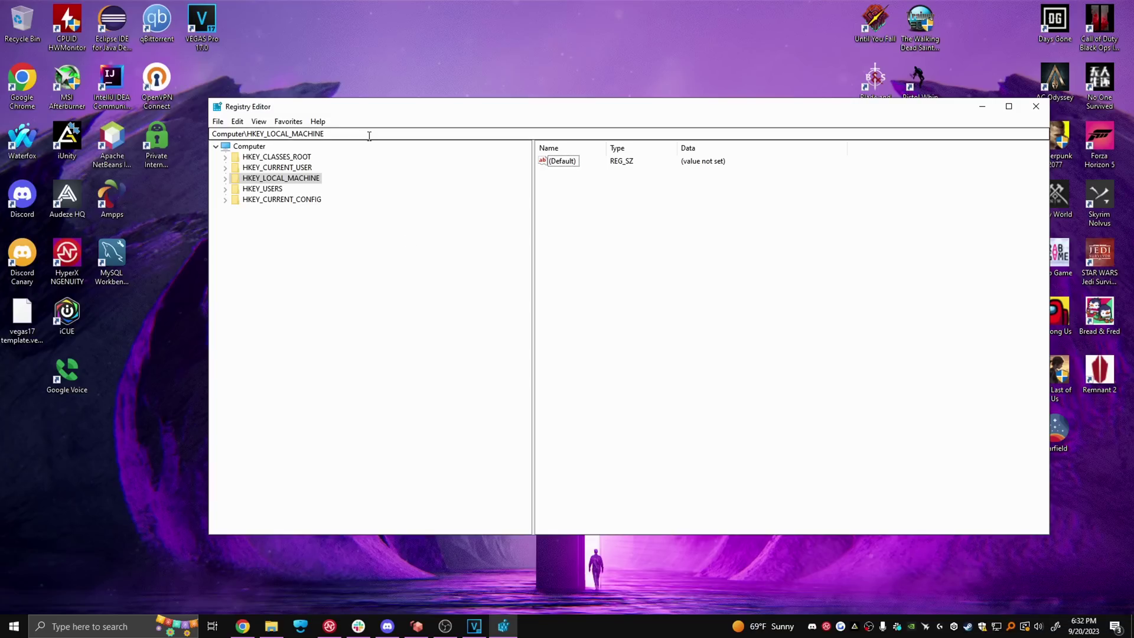
{"action": "left_click", "coordinate": [434, 133]}
{"action": "type", "text": "Computer\\HKEY_LOCAL_MACHINE\\SYSTEM\\CurrentControlSet\\Services\\nvlddmkm\\FTS"}
{"action": "key", "text": "Return"}
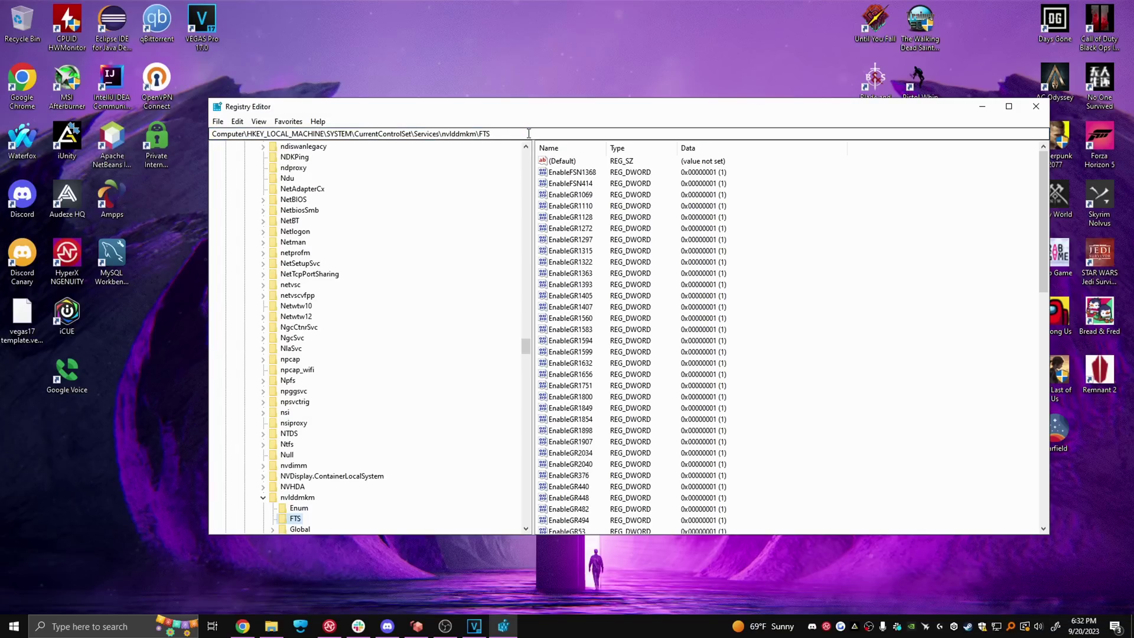
Step: Set the value data of the EnableGR535 DWORD in the FTS key to 0
{"action": "scroll", "coordinate": [585, 203], "scroll_direction": "down", "scroll_amount": 5}
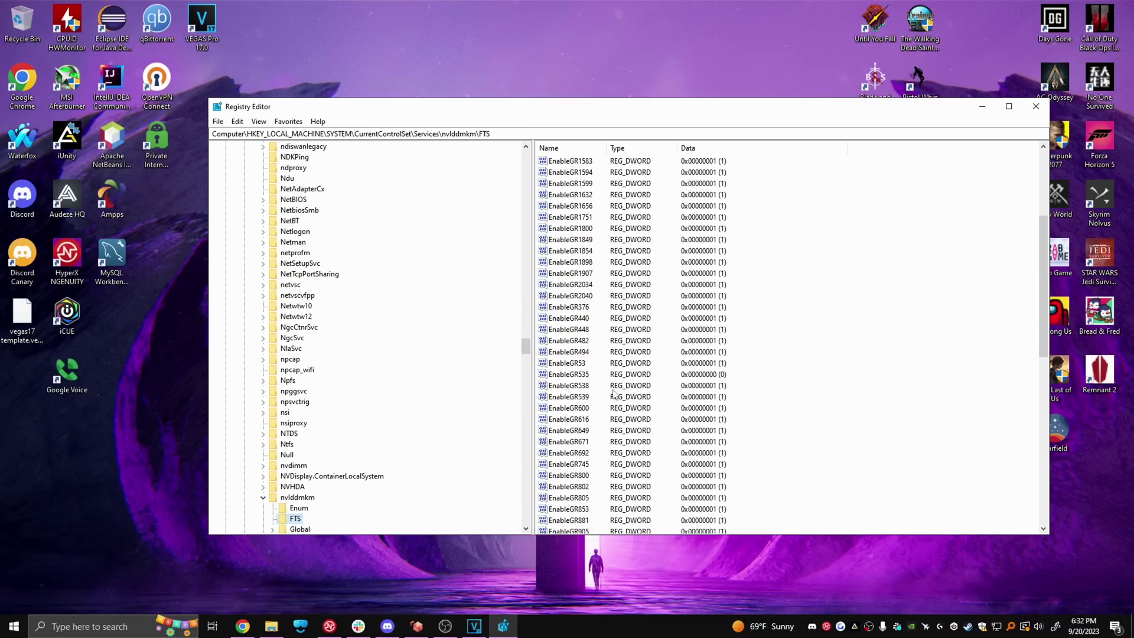
{"action": "left_click", "coordinate": [584, 378]}
{"action": "right_click", "coordinate": [582, 377]}
{"action": "left_click", "coordinate": [599, 381]}
{"action": "left_click", "coordinate": [282, 217]}
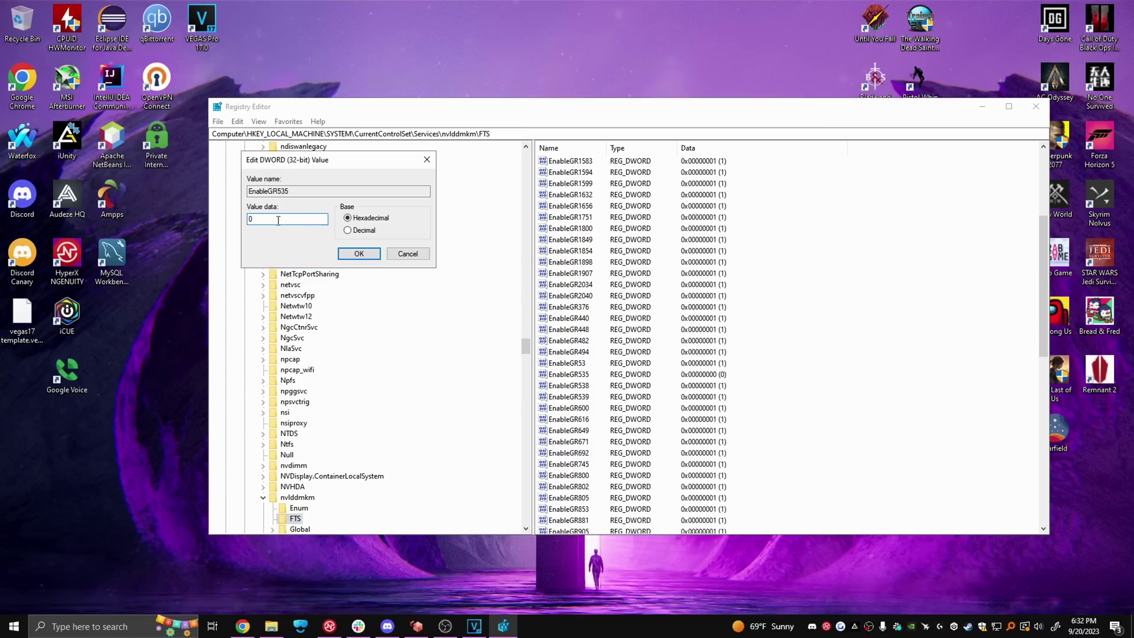
{"action": "left_click", "coordinate": [358, 254]}
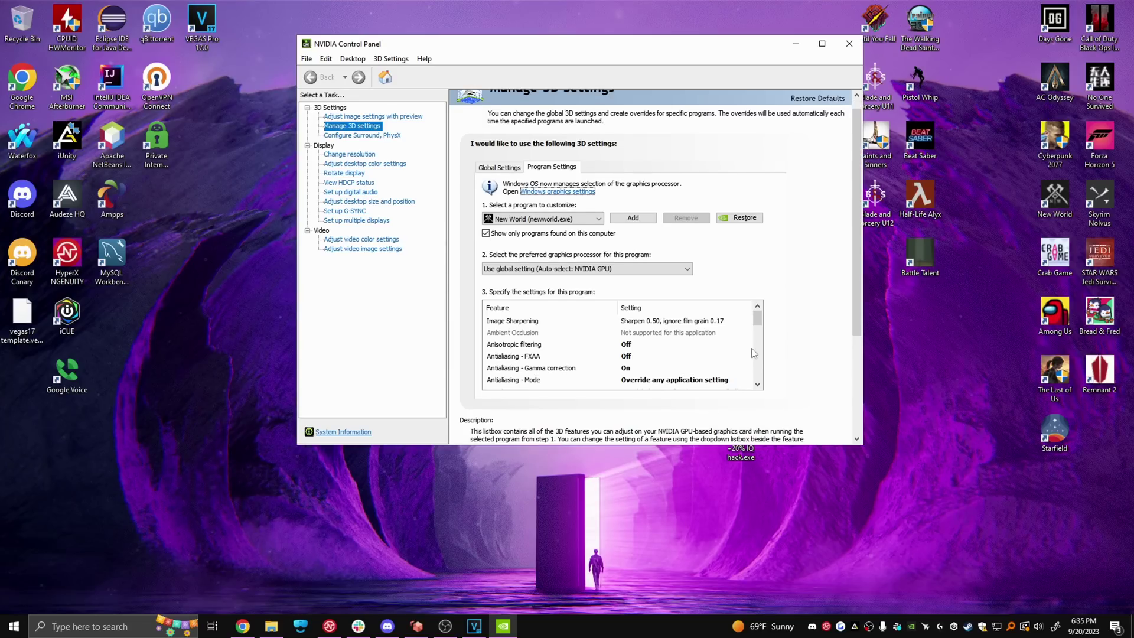
Step: Review the 3D settings for New World (newworld.exe) in NVIDIA Control Panel, from antialiasing and latency to texture filtering and buffering
{"action": "scroll", "coordinate": [757, 338], "scroll_direction": "down", "scroll_amount": 1}
{"action": "scroll", "coordinate": [755, 353], "scroll_direction": "down", "scroll_amount": 1}
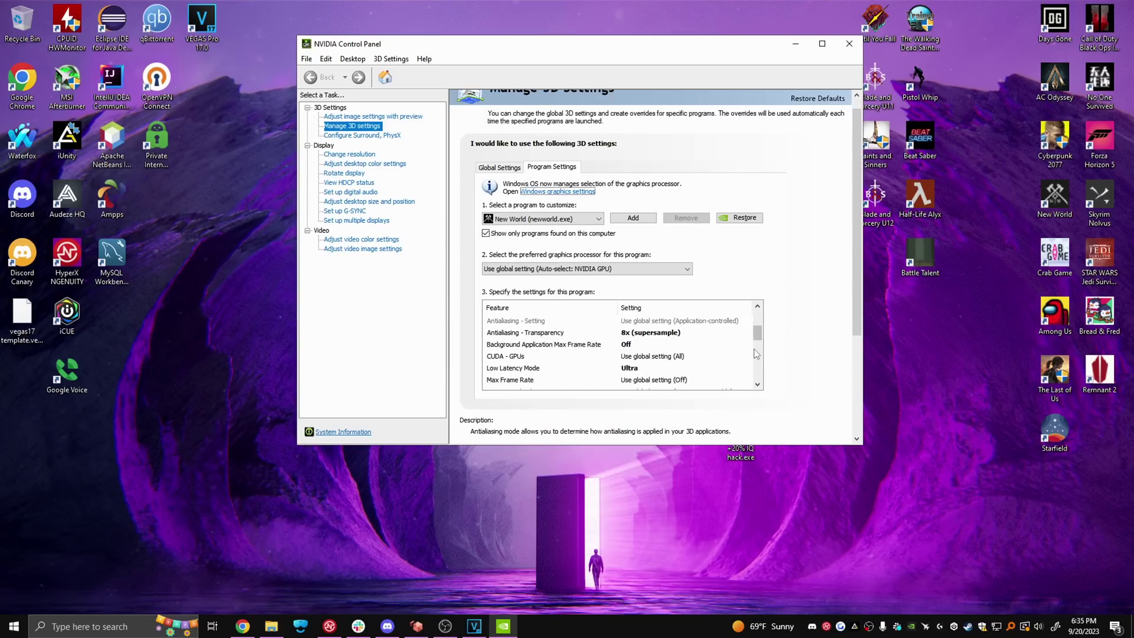
{"action": "scroll", "coordinate": [755, 354], "scroll_direction": "down", "scroll_amount": 1}
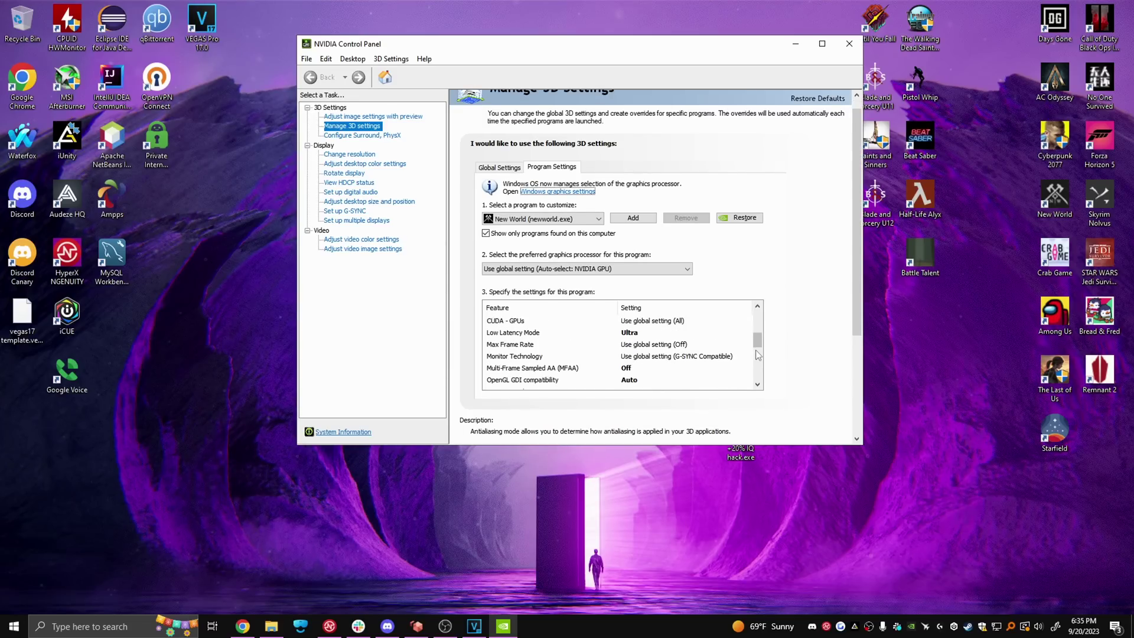
{"action": "scroll", "coordinate": [758, 354], "scroll_direction": "down", "scroll_amount": 1}
{"action": "scroll", "coordinate": [758, 357], "scroll_direction": "down", "scroll_amount": 1}
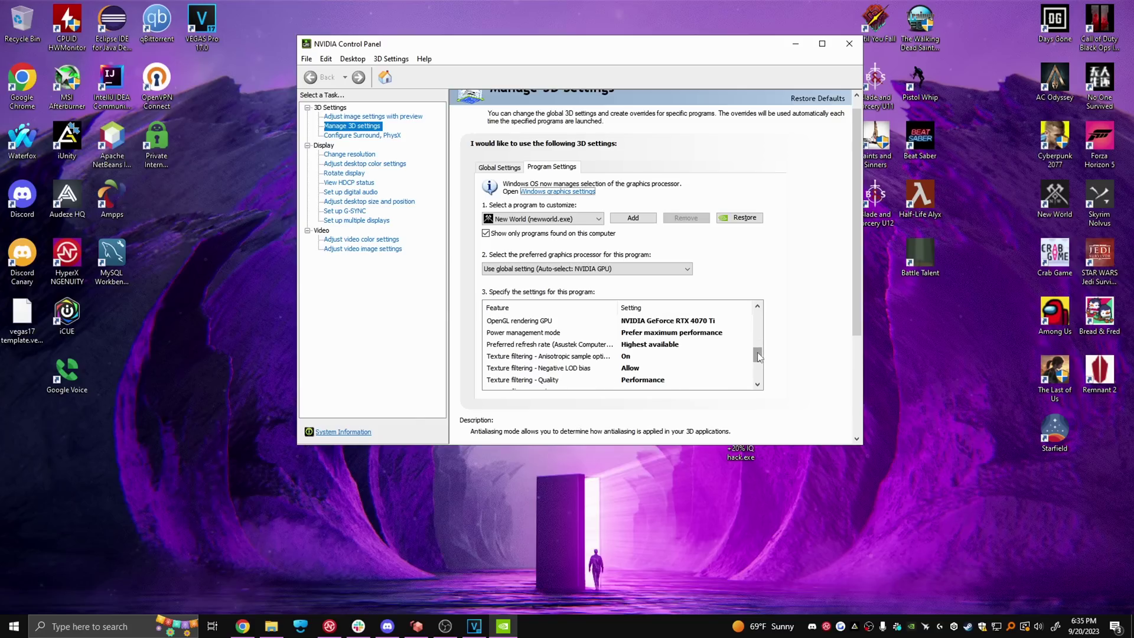
{"action": "scroll", "coordinate": [758, 357], "scroll_direction": "down", "scroll_amount": 1}
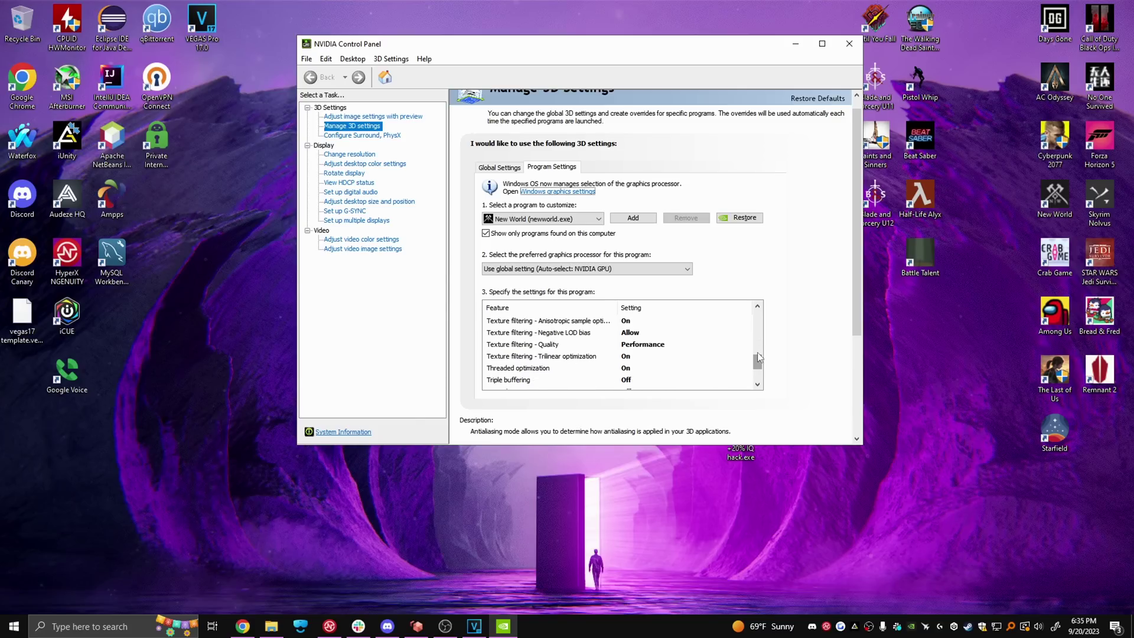
{"action": "scroll", "coordinate": [759, 356], "scroll_direction": "down", "scroll_amount": 1}
{"action": "scroll", "coordinate": [758, 357], "scroll_direction": "down", "scroll_amount": 1}
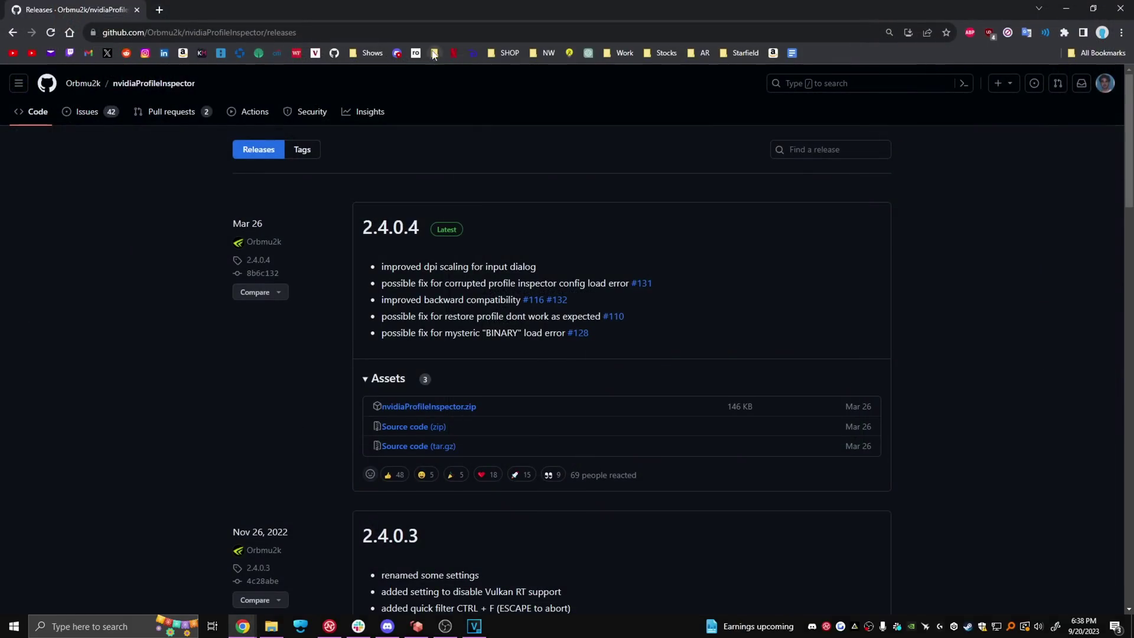
Step: Download nvidiaProfileInspector.zip from the 2.4.0.4 release on GitHub and launch nvidiaProfileInspector.exe from the archive
{"action": "left_click", "coordinate": [145, 32]}
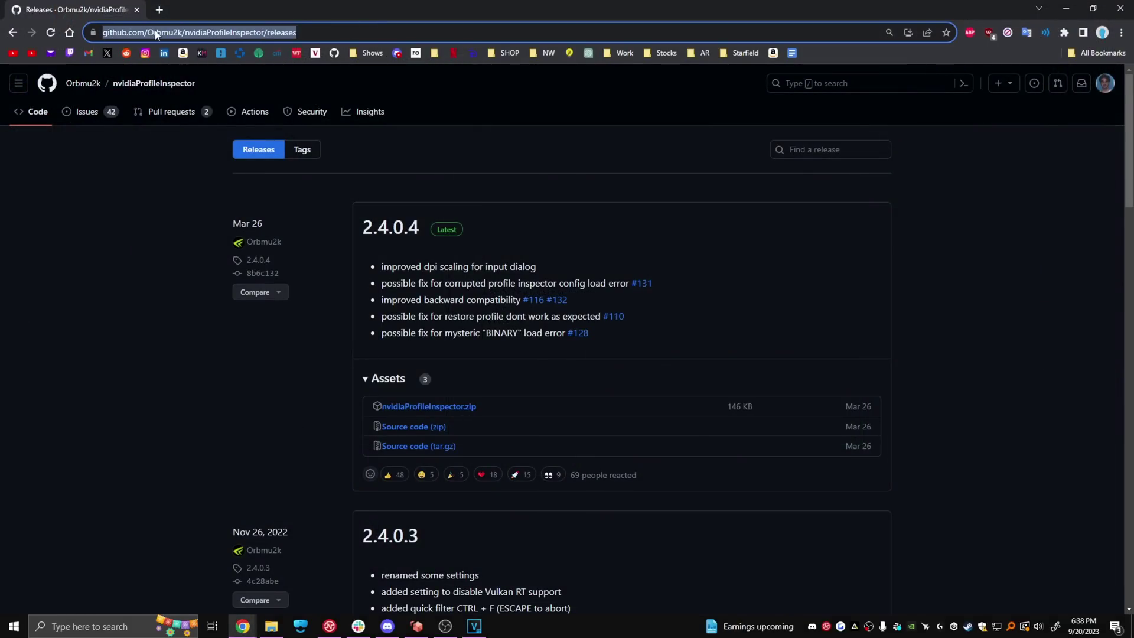
{"action": "left_click", "coordinate": [458, 407]}
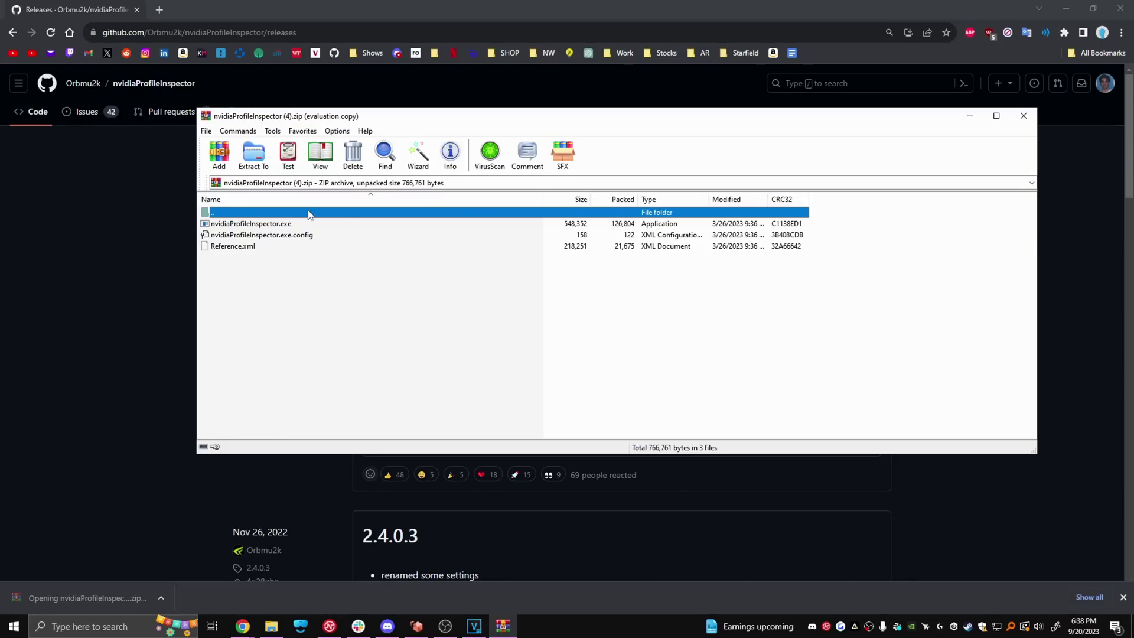
{"action": "left_click", "coordinate": [264, 224]}
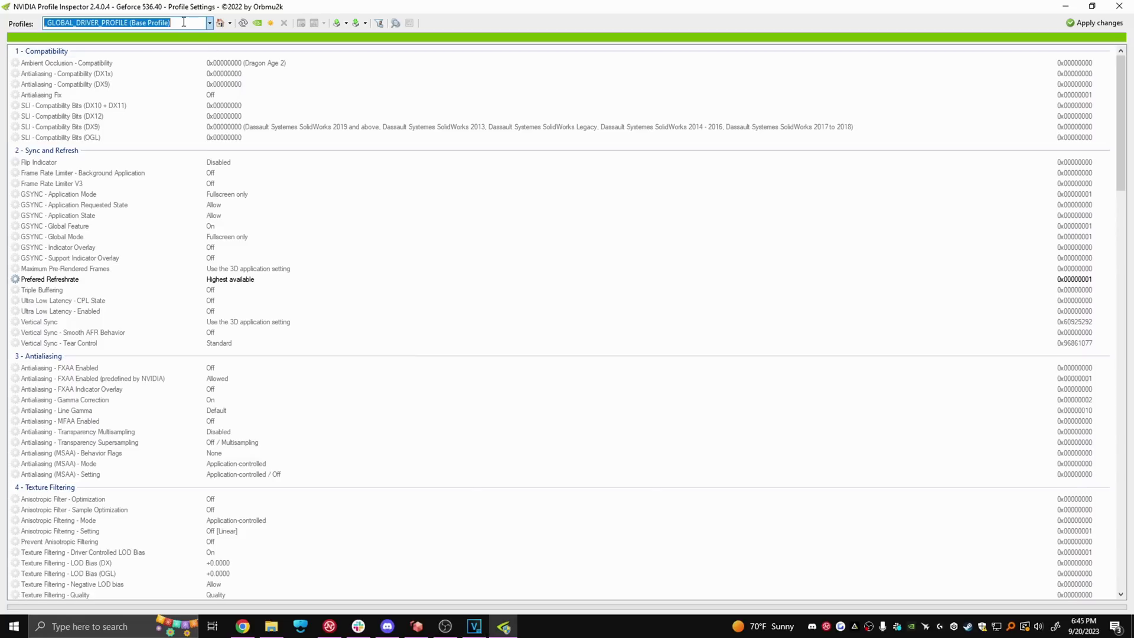
Step: Load the New World profile in NVIDIA Profile Inspector and bring its Texture Filtering section into view
{"action": "type", "text": "New W"}
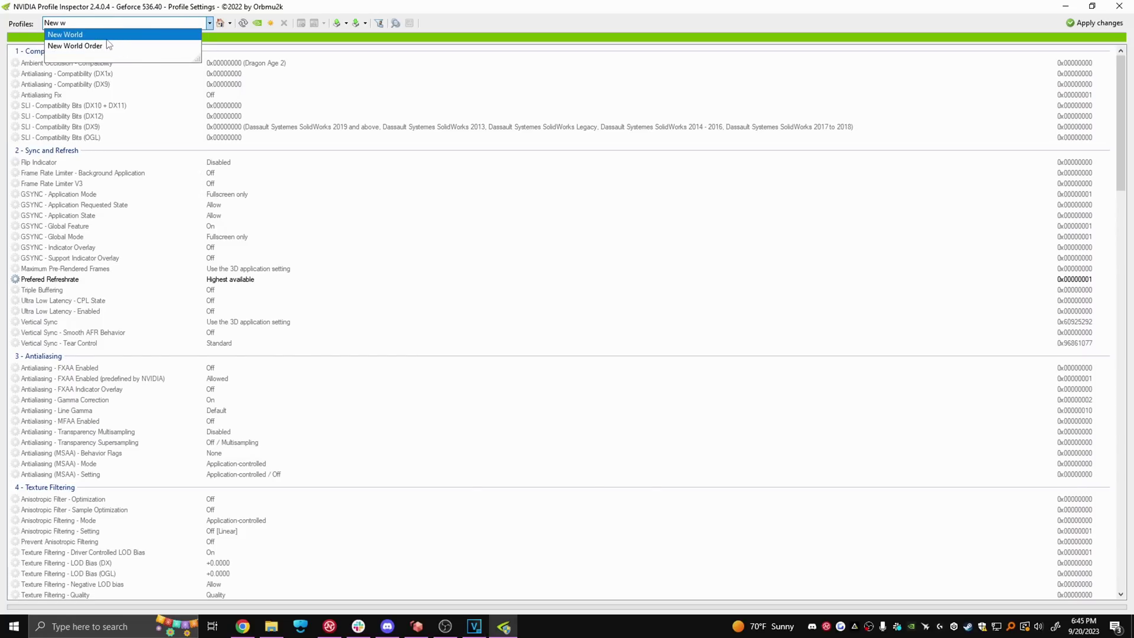
{"action": "key", "text": "Return"}
{"action": "scroll", "coordinate": [270, 316], "scroll_direction": "down", "scroll_amount": 1}
{"action": "scroll", "coordinate": [269, 316], "scroll_direction": "down", "scroll_amount": 2}
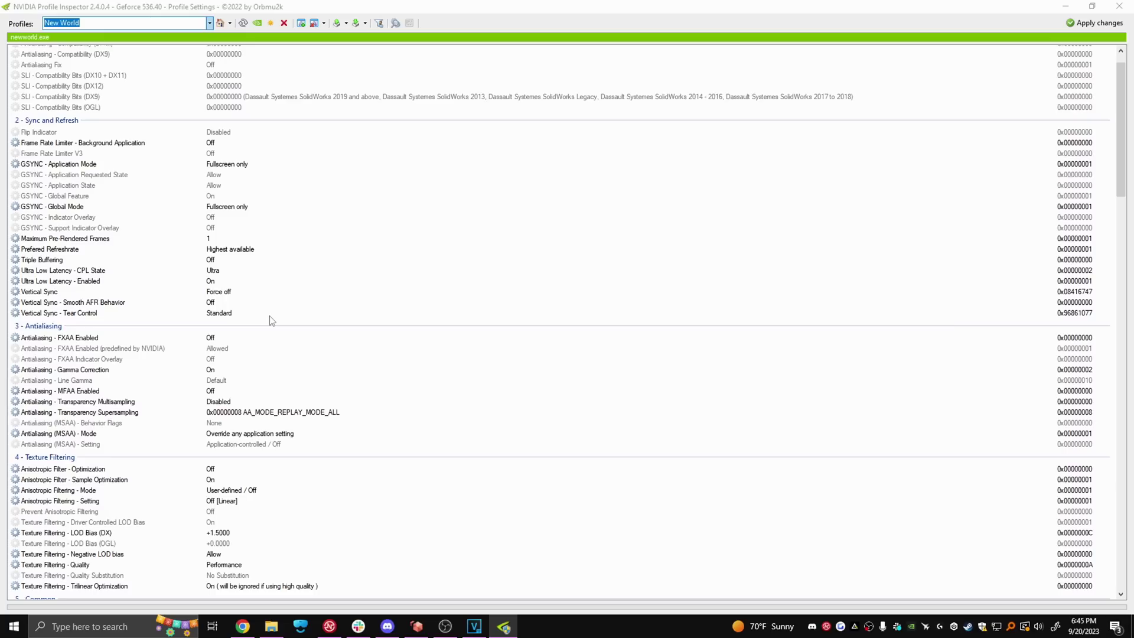
Step: Examine the available values for Texture Filtering - LOD Bias (DX) in the New World profile, keeping +1.5000
{"action": "left_click", "coordinate": [227, 472]}
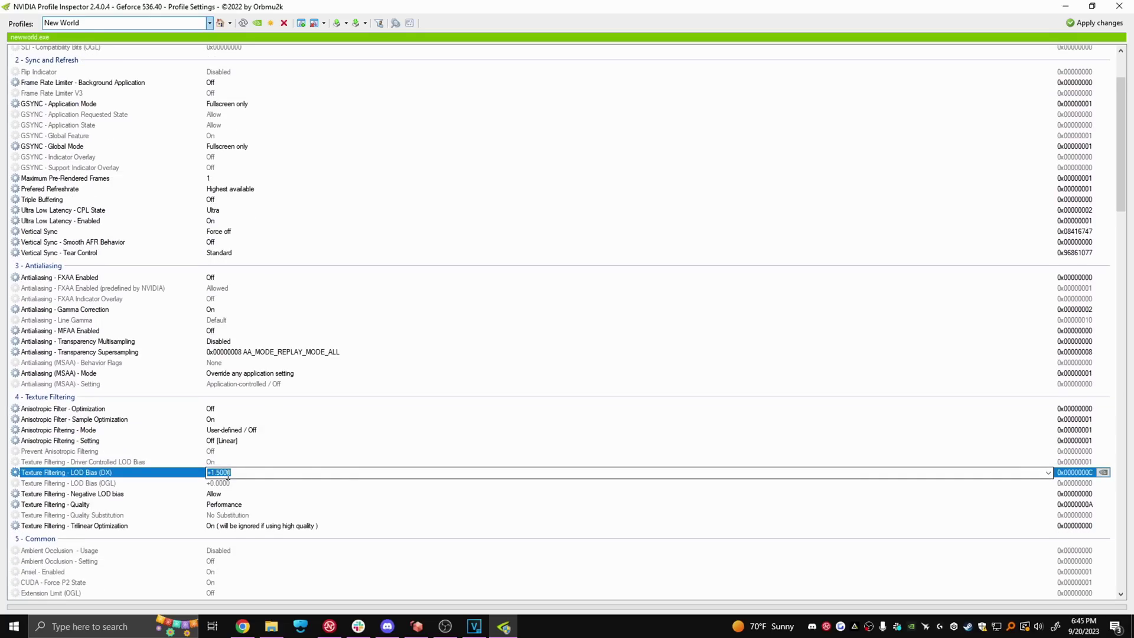
{"action": "left_click", "coordinate": [1048, 472]}
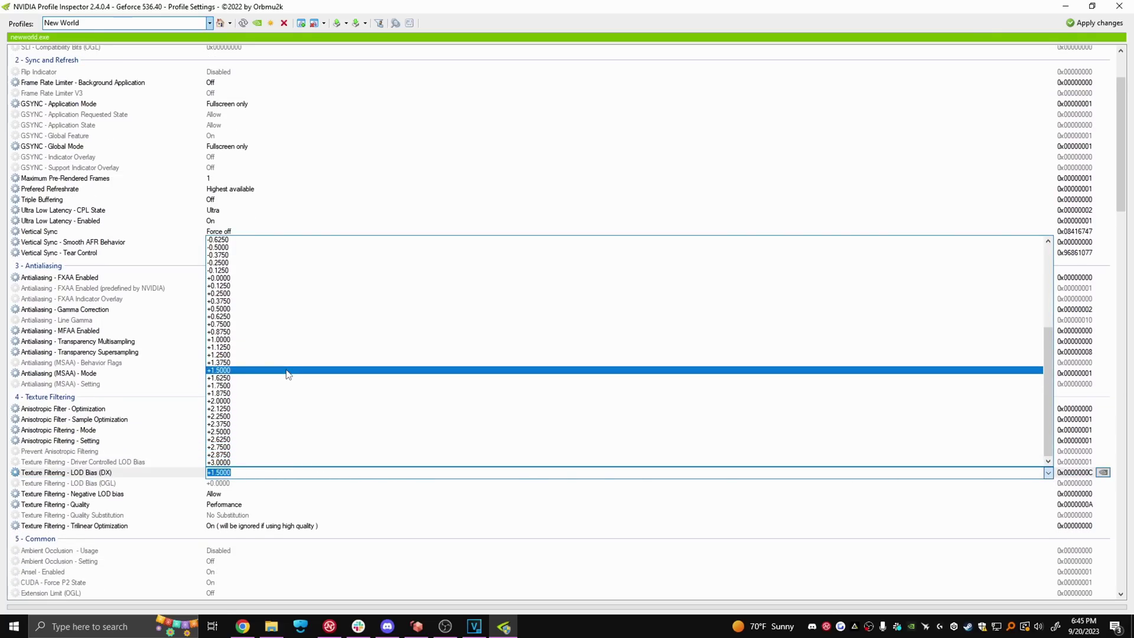
{"action": "key", "text": "Escape"}
{"action": "left_click", "coordinate": [250, 452]}
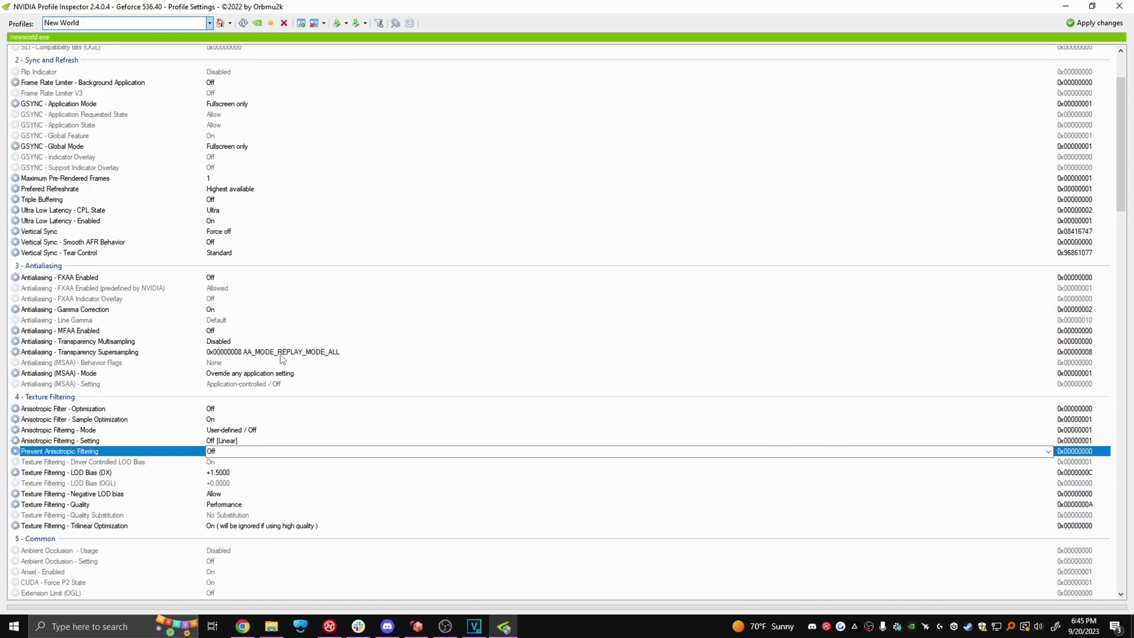
Step: Review the Common section of the New World profile and examine the available values for rBAR - Options
{"action": "key", "text": "Escape"}
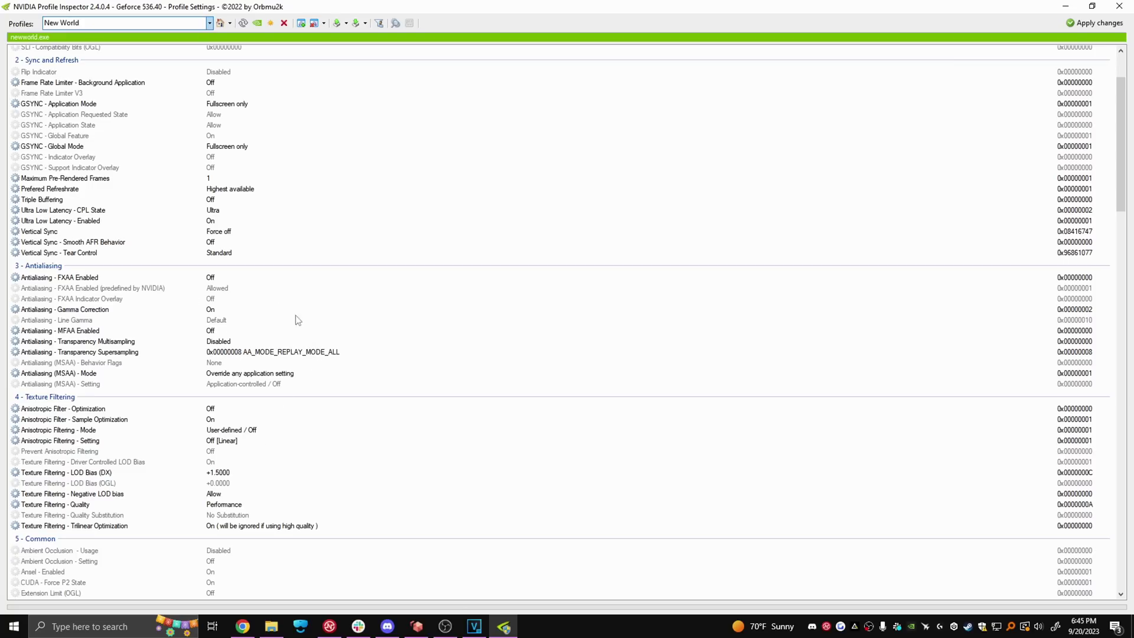
{"action": "scroll", "coordinate": [298, 319], "scroll_direction": "down", "scroll_amount": 7}
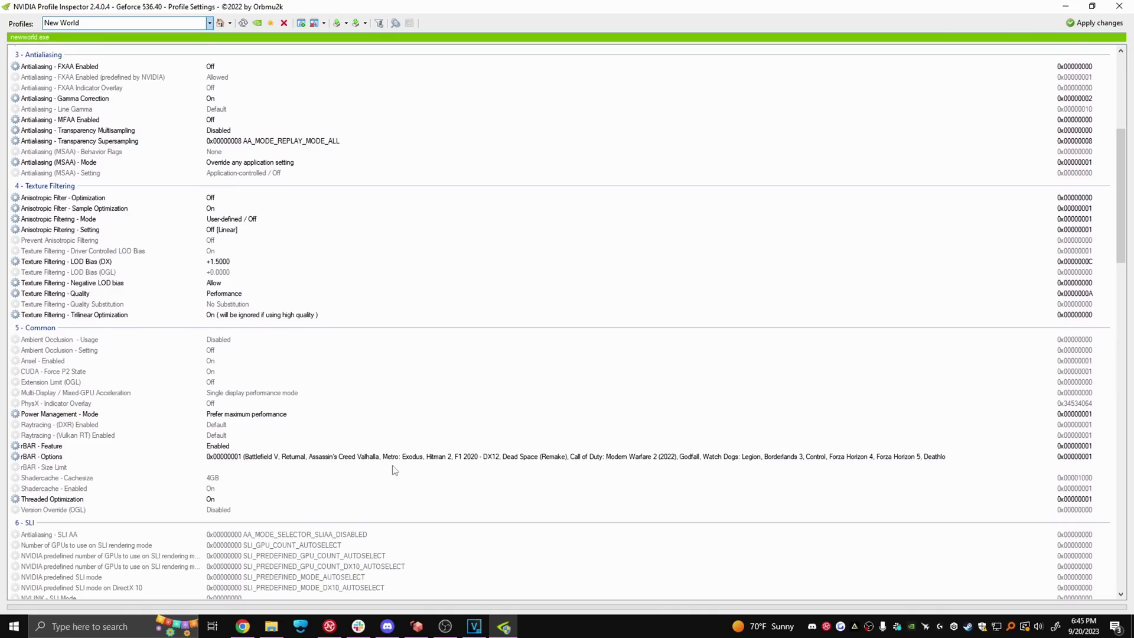
{"action": "left_click", "coordinate": [872, 458]}
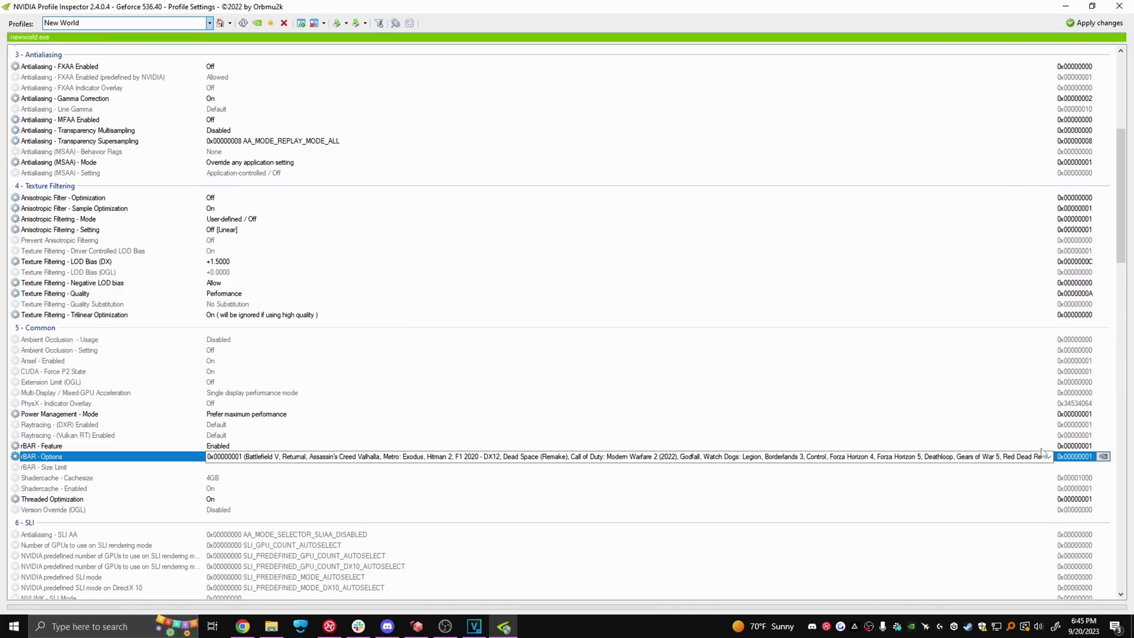
{"action": "left_click", "coordinate": [1048, 457]}
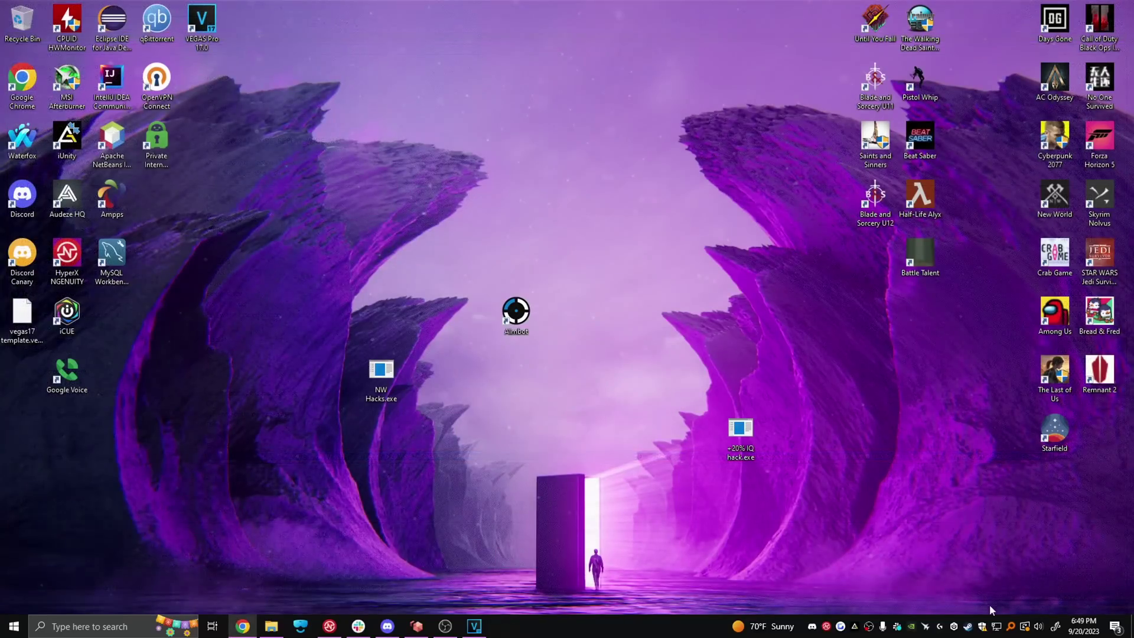
Step: In the Exploit protection program settings of Windows Security, choose a program by exact file path and browse New World's folders, selecting NewWorld.exe in Bin64
{"action": "left_click", "coordinate": [982, 626]}
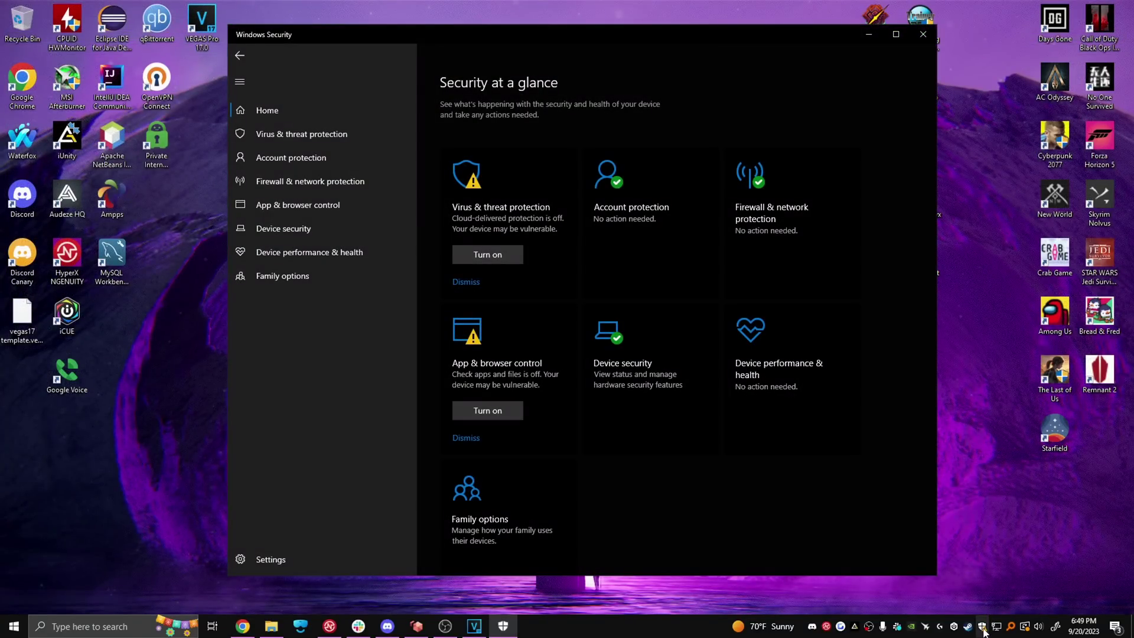
{"action": "left_click", "coordinate": [343, 209]}
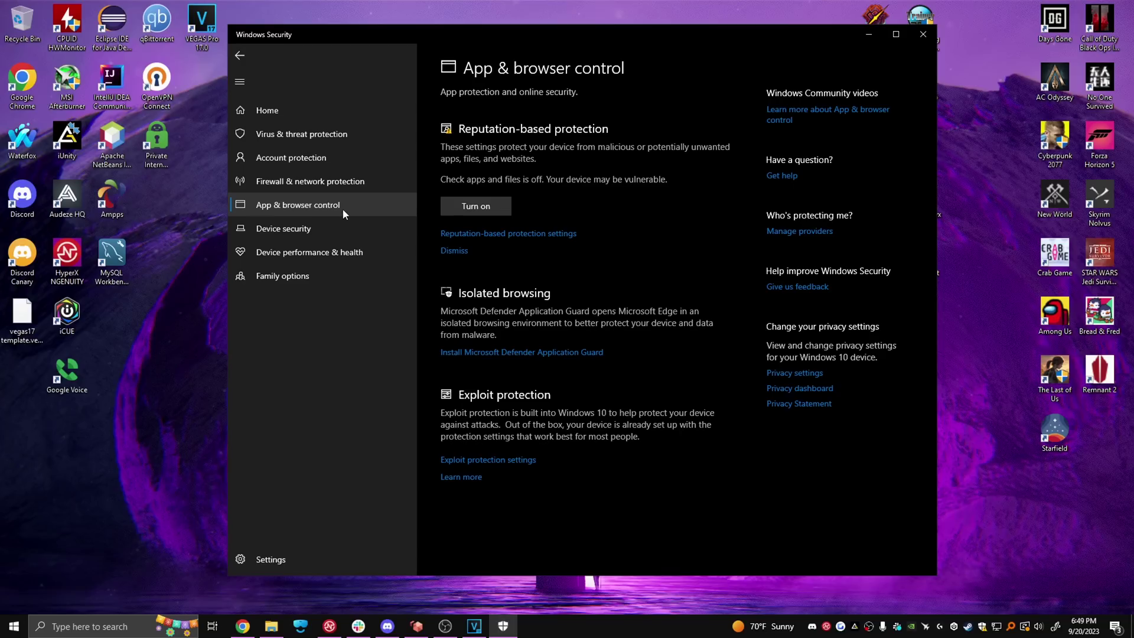
{"action": "left_click", "coordinate": [522, 464]}
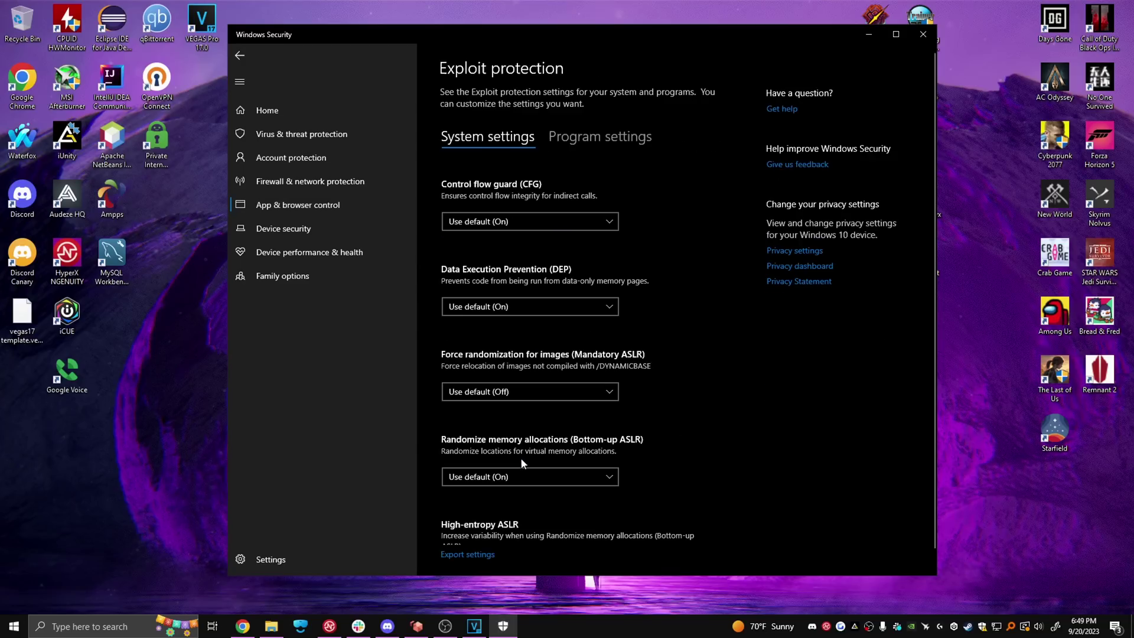
{"action": "left_click", "coordinate": [594, 139]}
{"action": "left_click", "coordinate": [452, 190]}
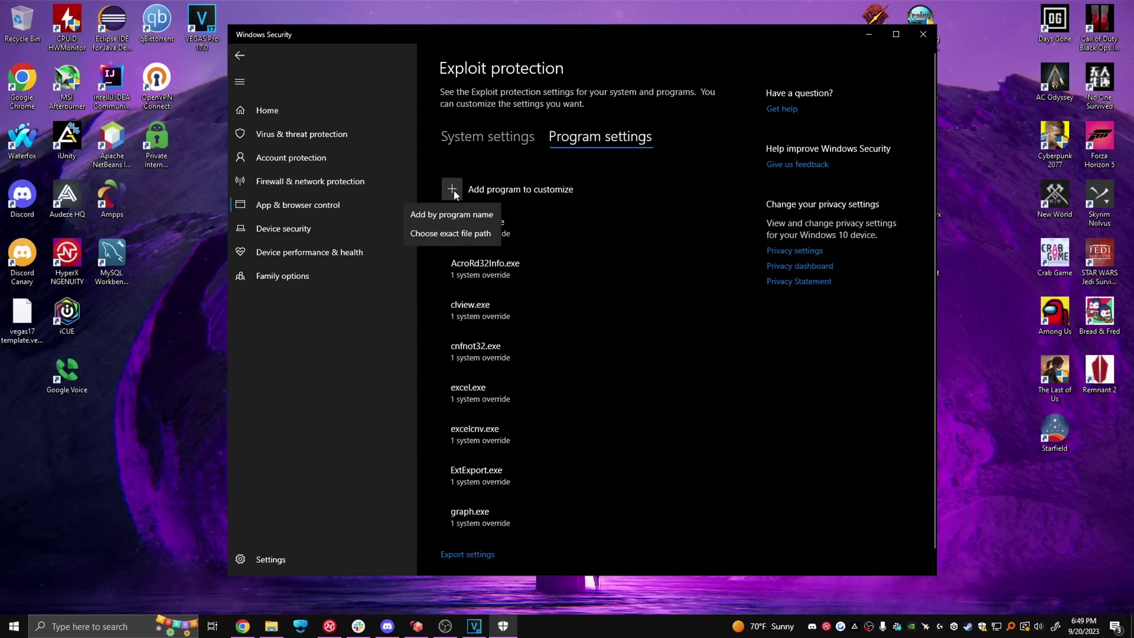
{"action": "left_click", "coordinate": [456, 232]}
{"action": "left_click", "coordinate": [390, 123]}
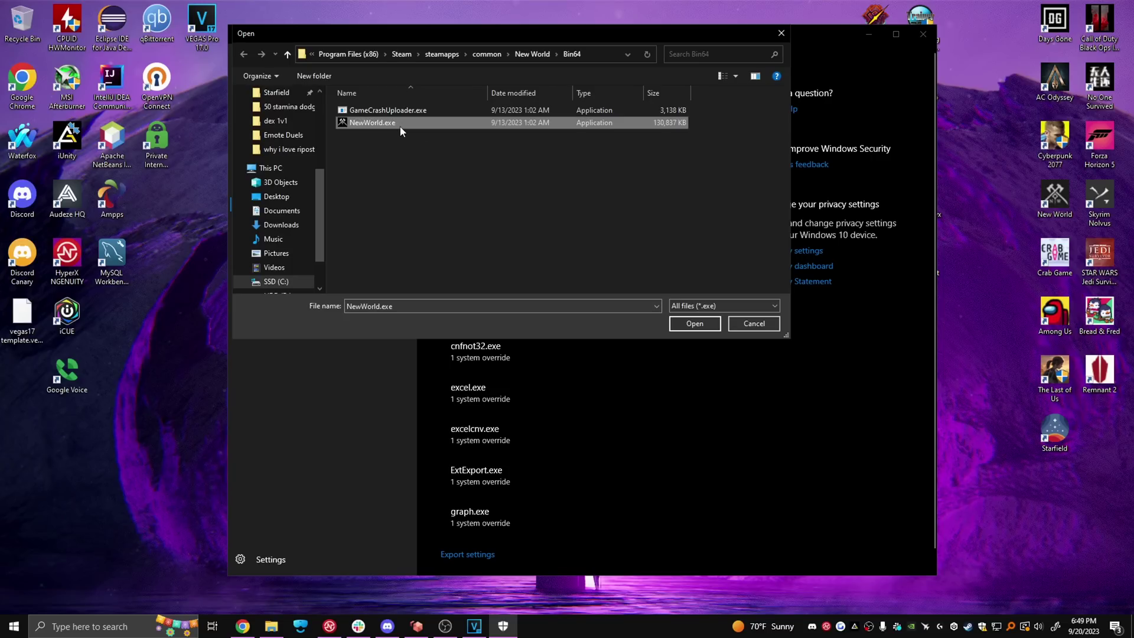
{"action": "key", "text": "alt+Up"}
{"action": "left_click", "coordinate": [384, 161]}
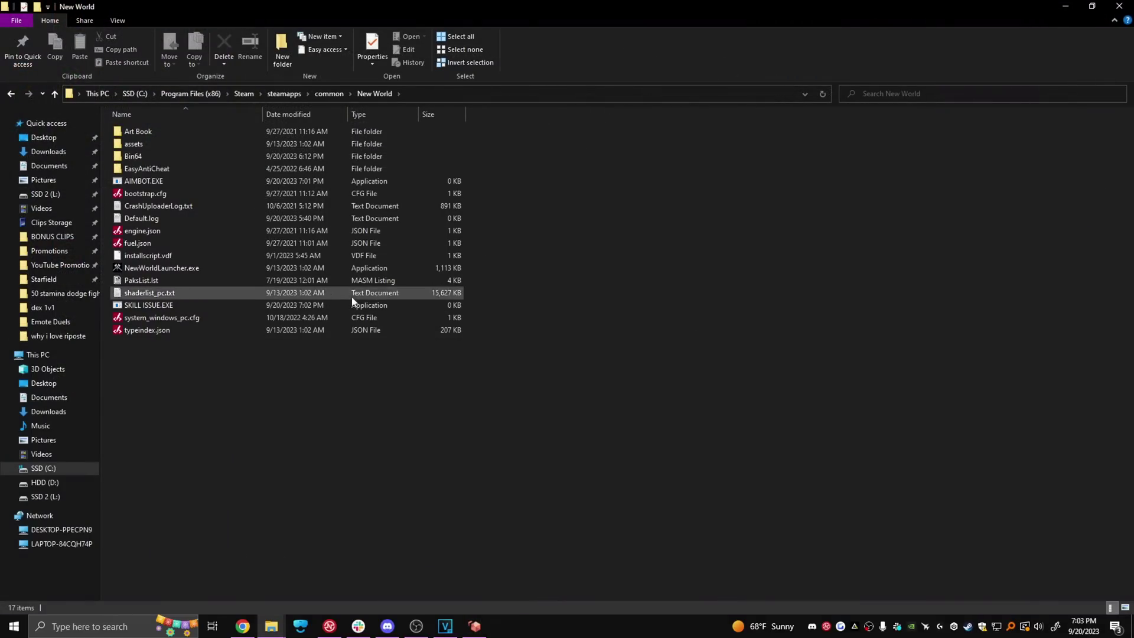
Step: Review the compatibility properties of NewWorldLauncher.exe in File Explorer, including fullscreen optimizations and the high DPI scaling override options
{"action": "right_click", "coordinate": [223, 267]}
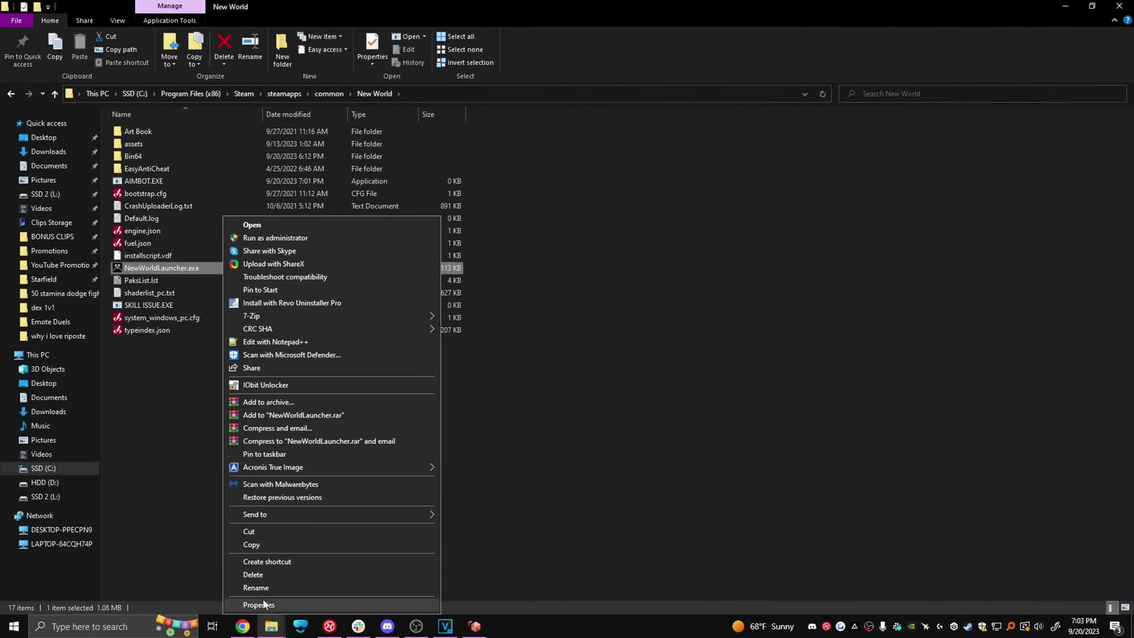
{"action": "left_click", "coordinate": [265, 608]}
{"action": "left_click", "coordinate": [354, 301]}
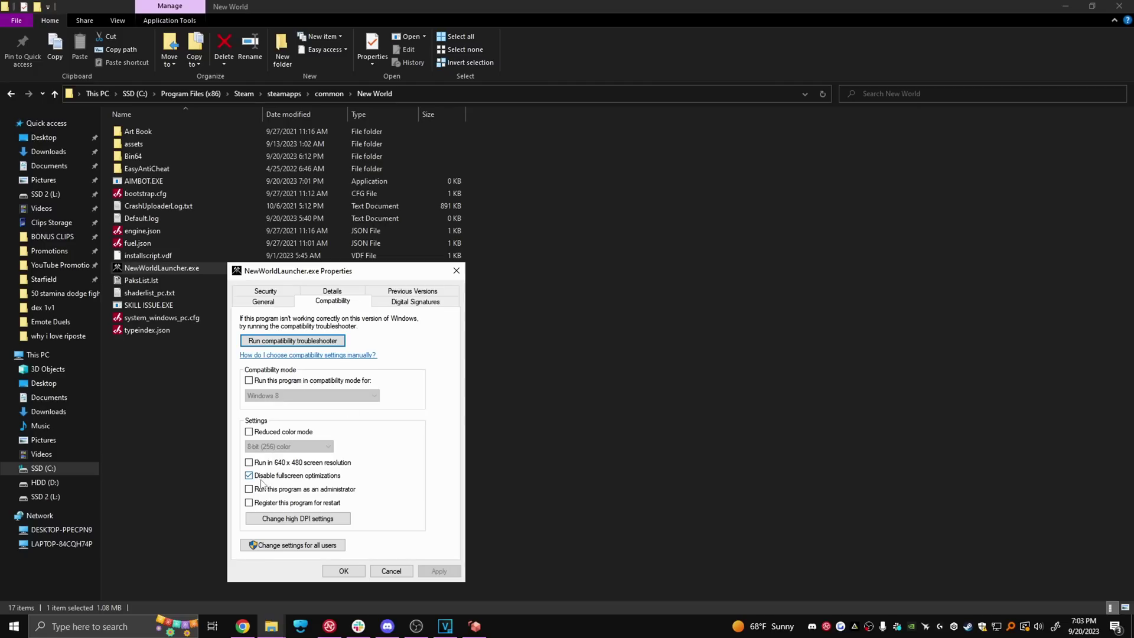
{"action": "left_click", "coordinate": [281, 520]}
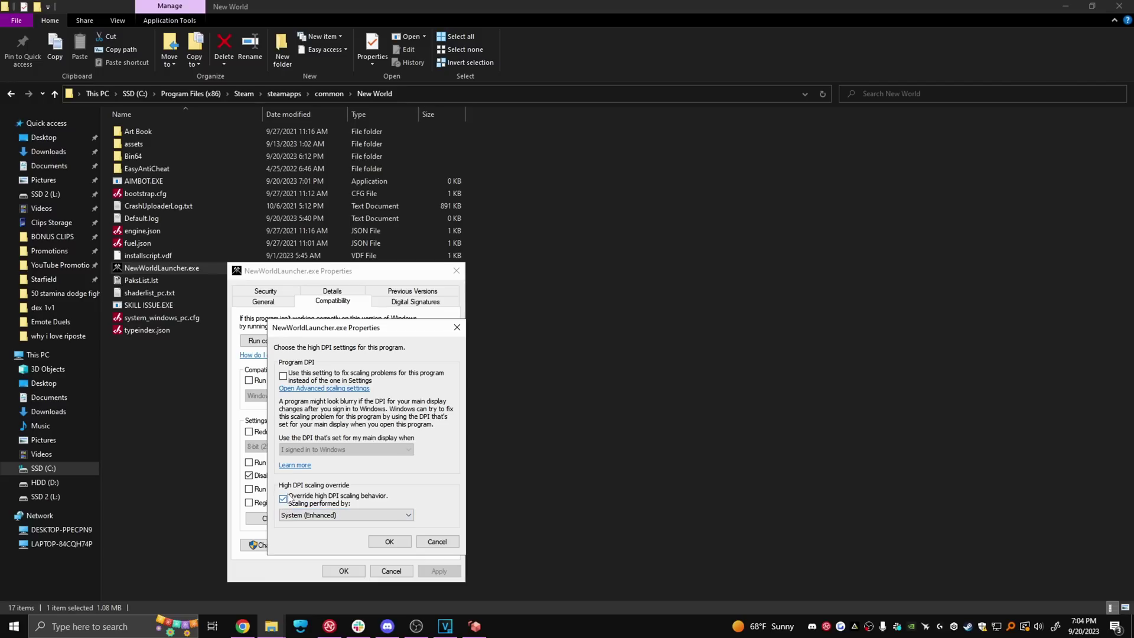
{"action": "left_click", "coordinate": [367, 517]}
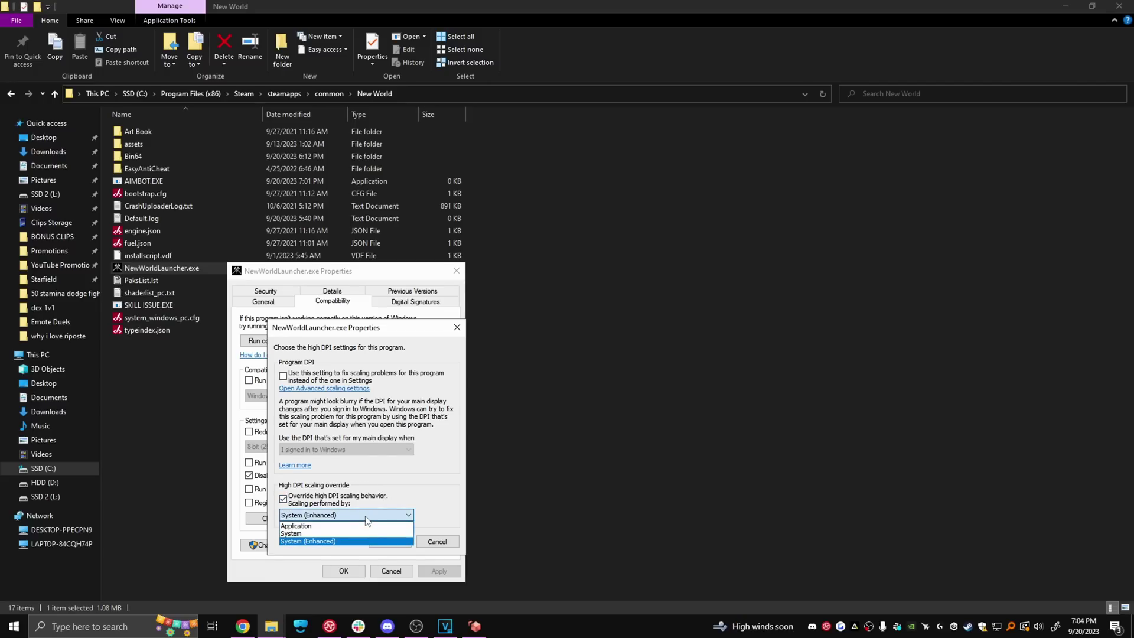
{"action": "left_click", "coordinate": [367, 517]}
{"action": "left_click", "coordinate": [457, 327]}
{"action": "left_click", "coordinate": [457, 270]}
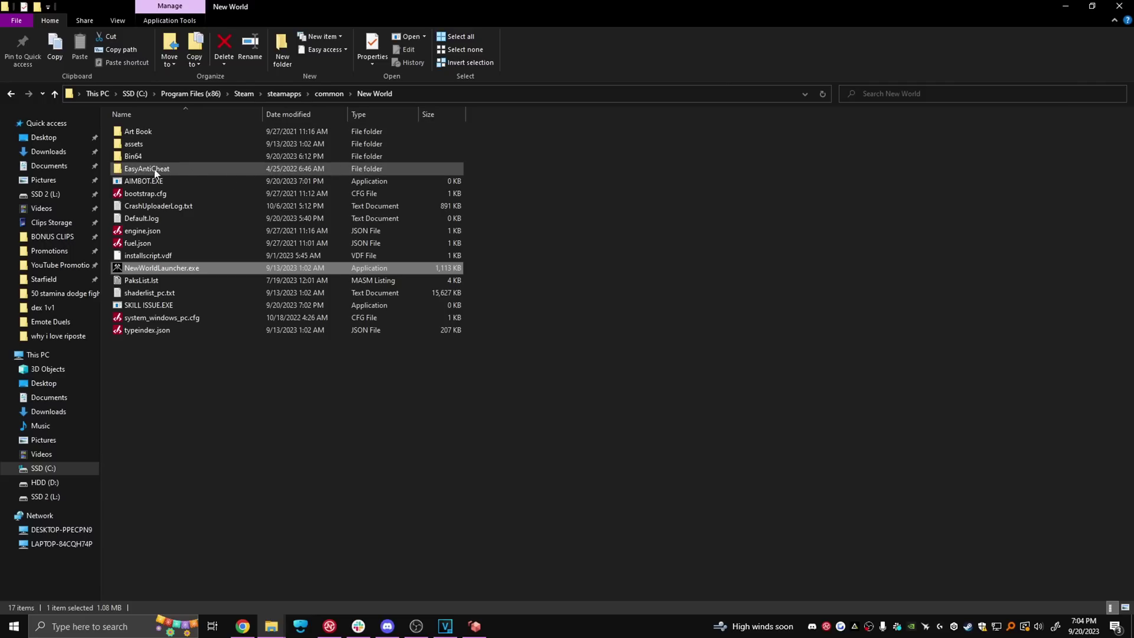
Step: Check the compatibility and high DPI settings of NewWorld.exe in the Bin64 folder
{"action": "double_click", "coordinate": [147, 156]}
{"action": "left_click", "coordinate": [146, 206]}
{"action": "right_click", "coordinate": [146, 206]}
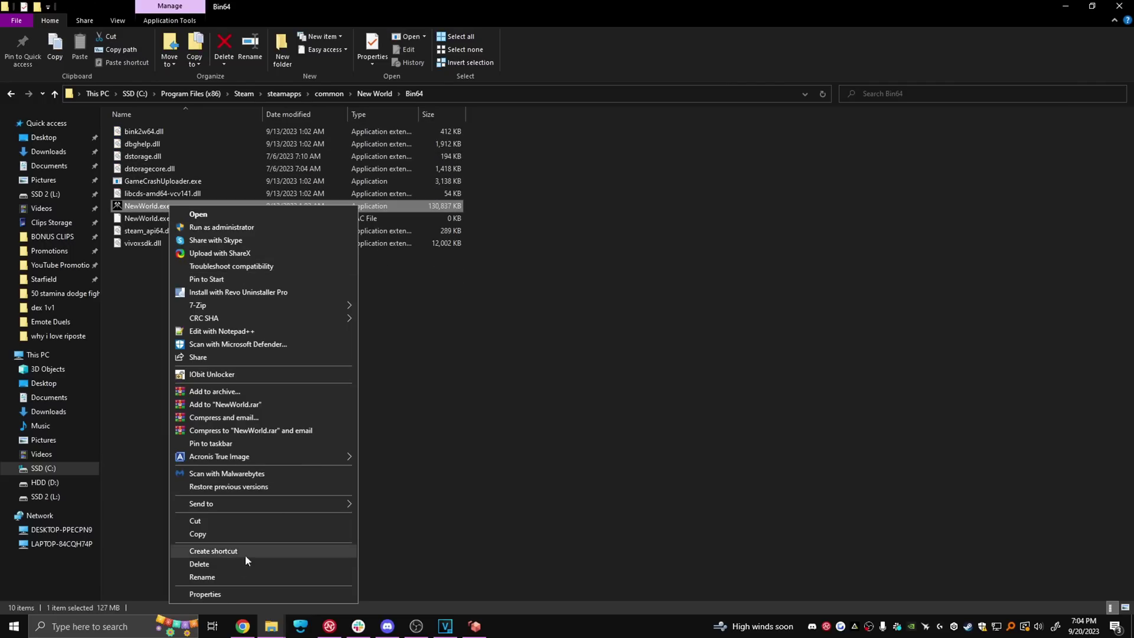
{"action": "left_click", "coordinate": [248, 593]}
{"action": "left_click", "coordinate": [279, 244]}
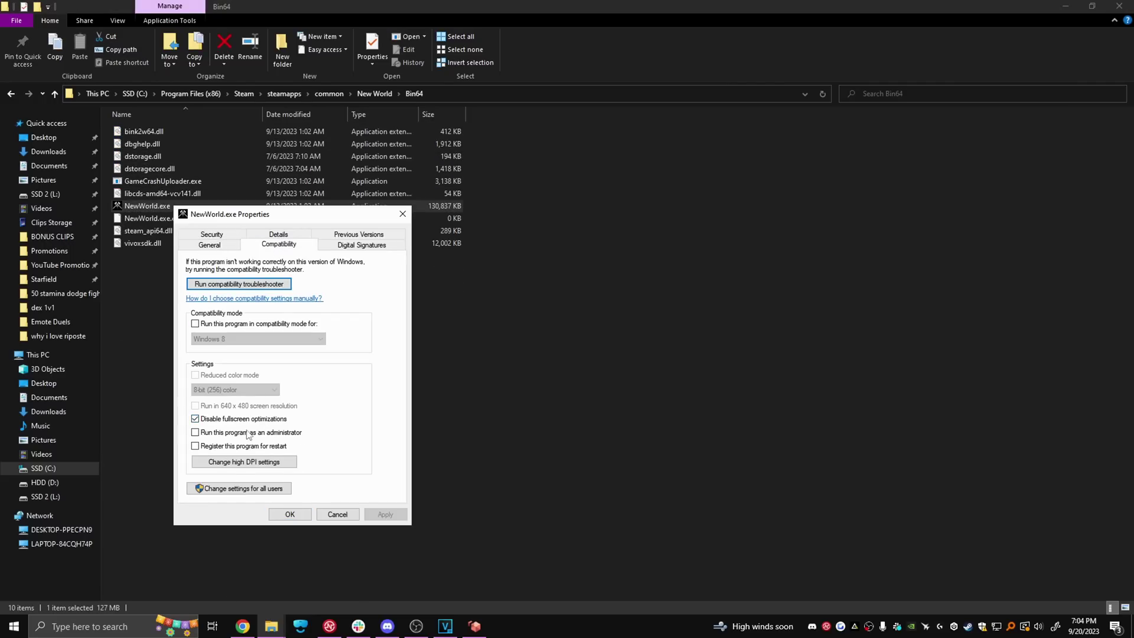
{"action": "left_click", "coordinate": [243, 462]}
{"action": "left_click", "coordinate": [403, 271]}
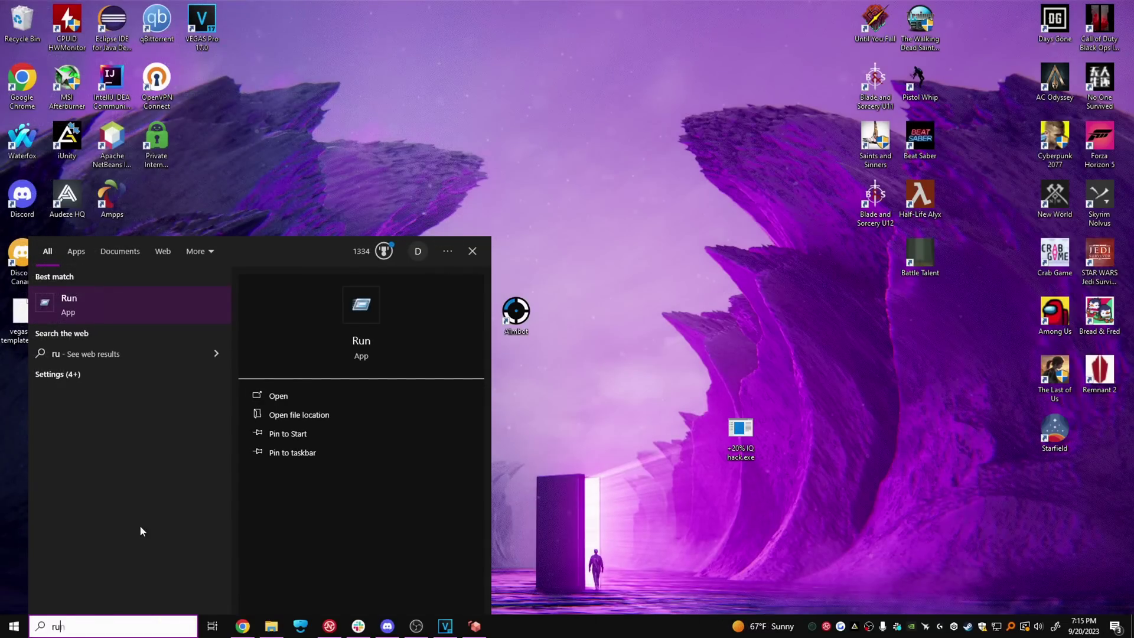
Step: Run sysdm.cpl to open System Properties and bring up the advanced performance options
{"action": "type", "text": "un"}
{"action": "left_click", "coordinate": [128, 304]}
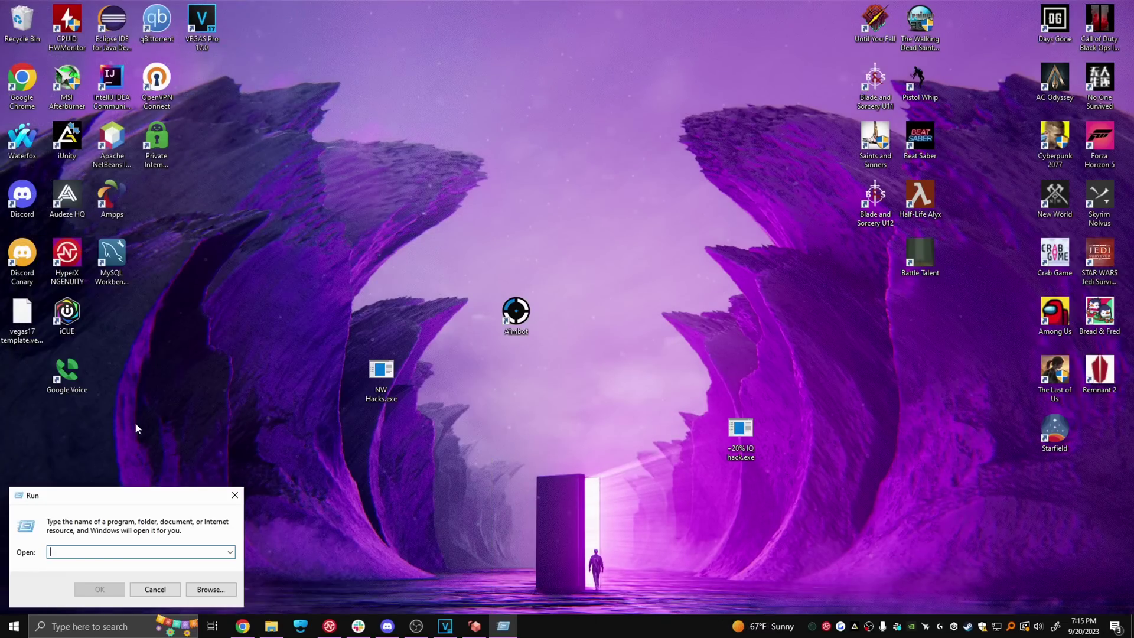
{"action": "type", "text": "sys"}
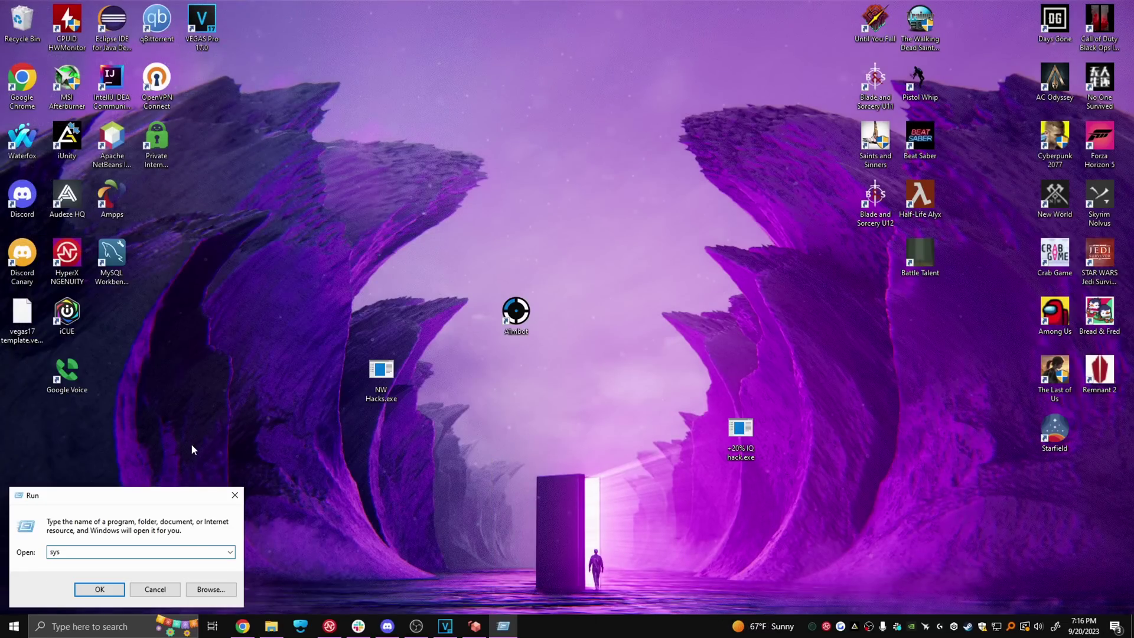
{"action": "type", "text": "dm.cpl"}
{"action": "key", "text": "Return"}
{"action": "left_click", "coordinate": [221, 137]}
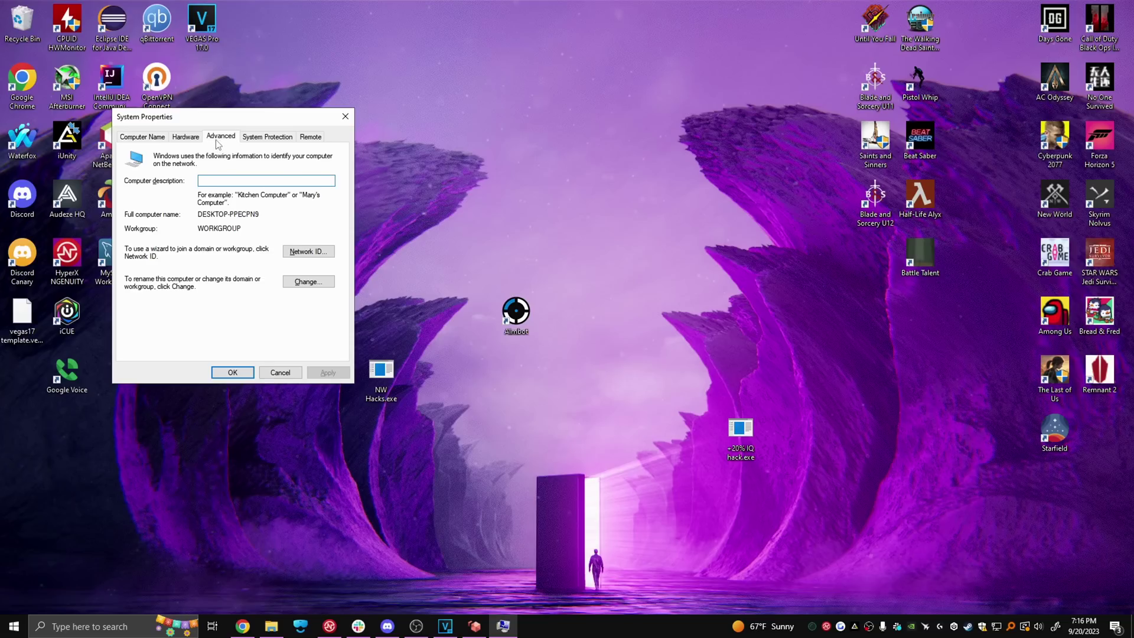
{"action": "left_click", "coordinate": [310, 202]}
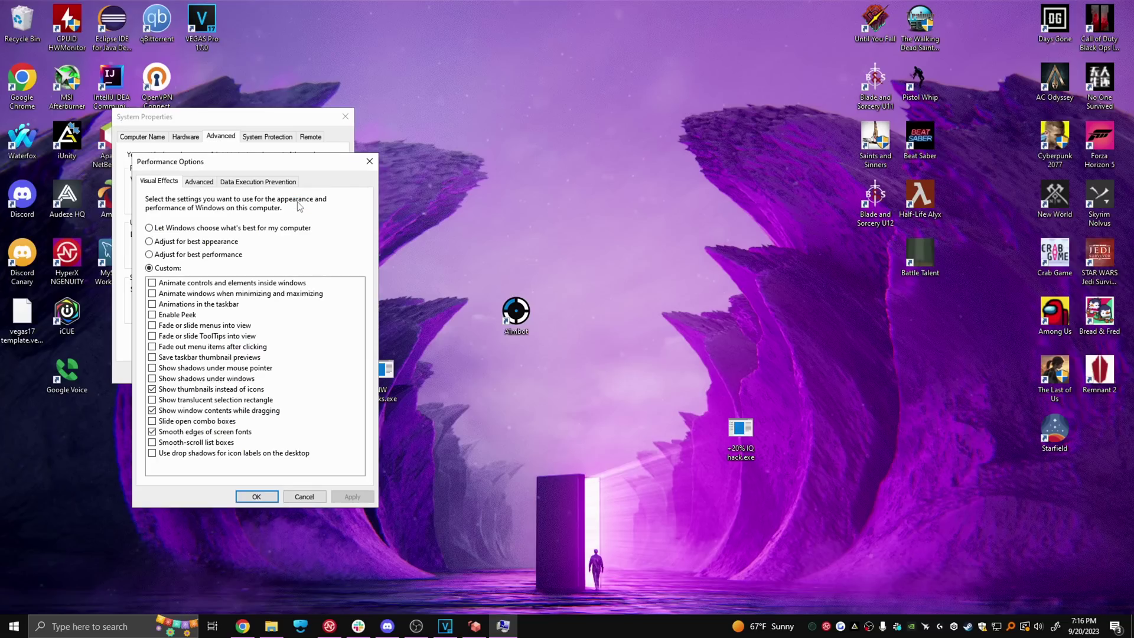
Step: Review the virtual memory paging file settings for drive L: and accept them
{"action": "left_click", "coordinate": [198, 182]}
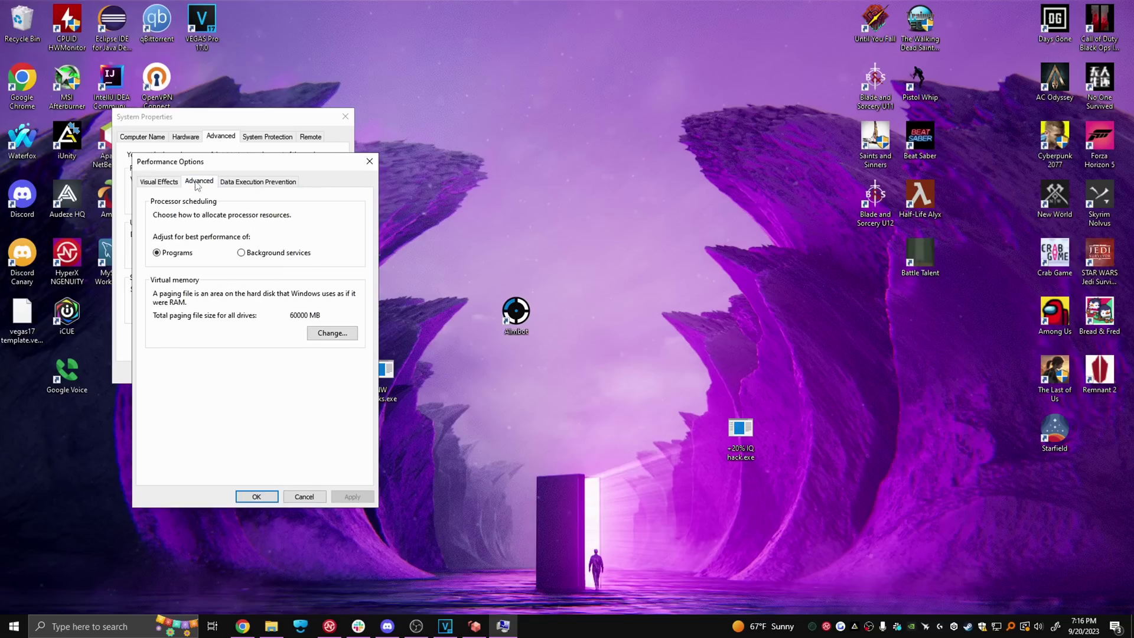
{"action": "left_click", "coordinate": [332, 332]}
{"action": "left_click", "coordinate": [290, 268]}
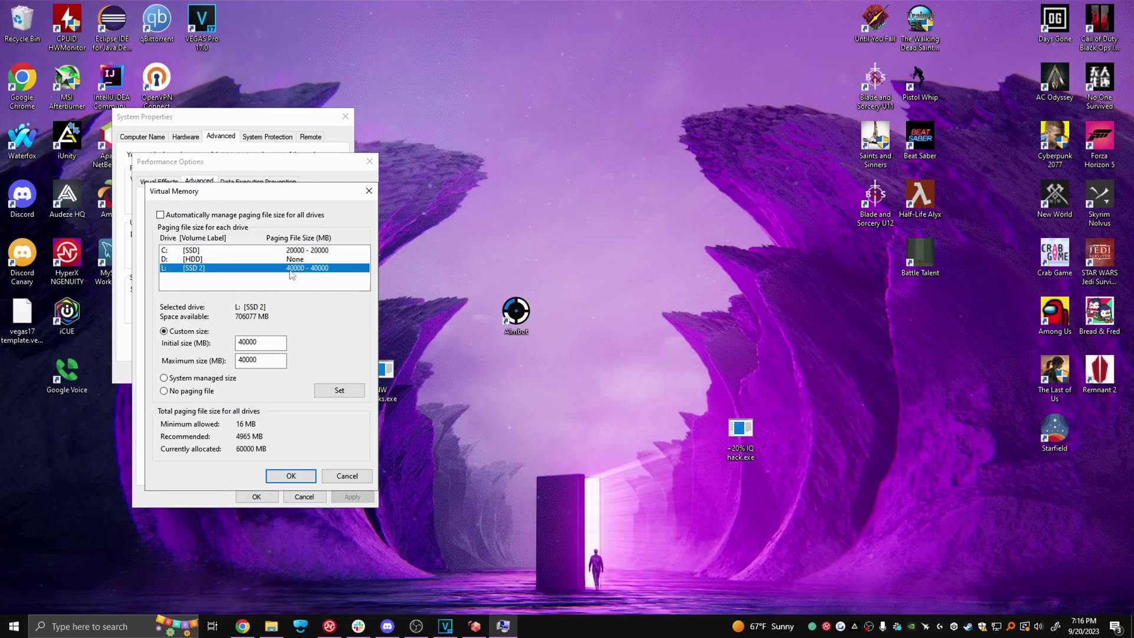
{"action": "left_click", "coordinate": [289, 476]}
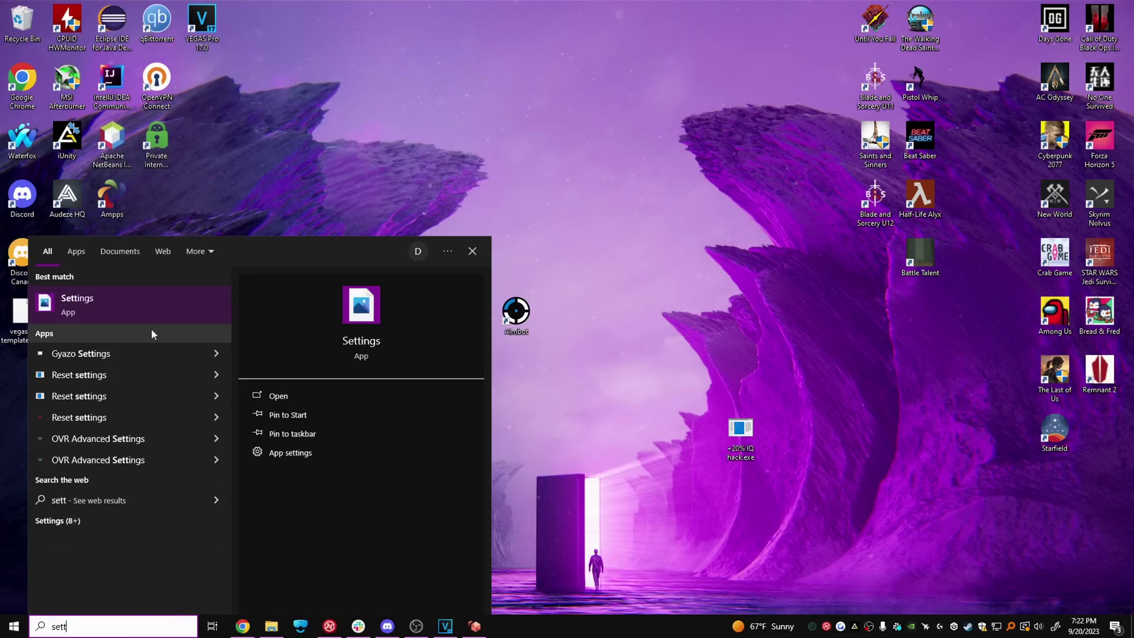
Step: Search Windows Settings for "gamebar" and check the Xbox Game Bar and Game Mode settings
{"action": "left_click", "coordinate": [195, 304]}
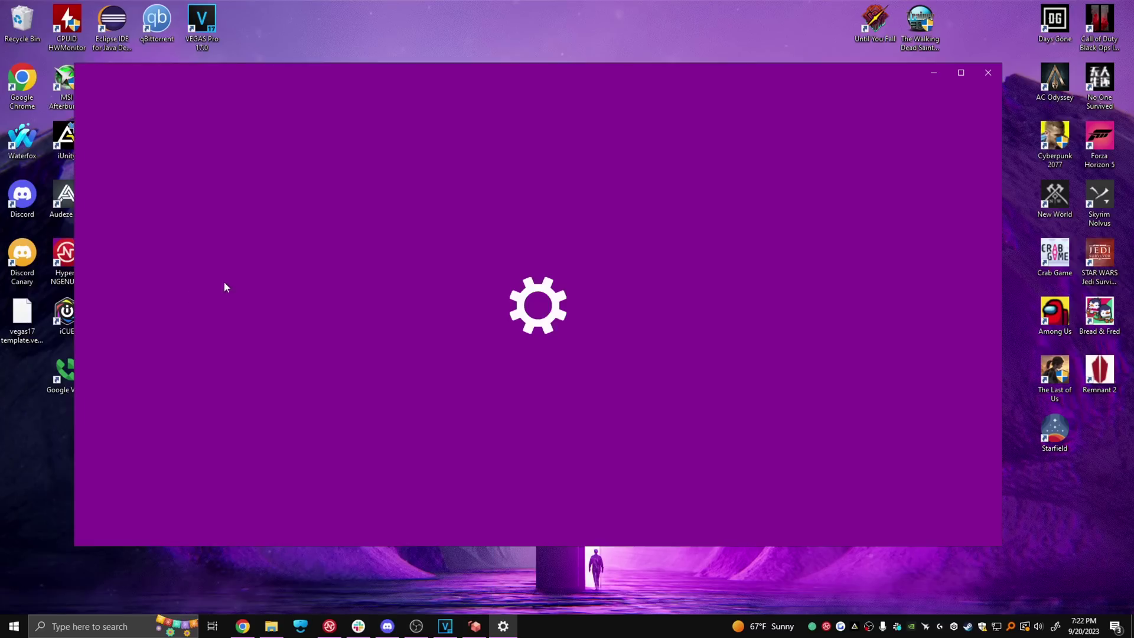
{"action": "left_click", "coordinate": [474, 144]}
{"action": "type", "text": "gamebar"}
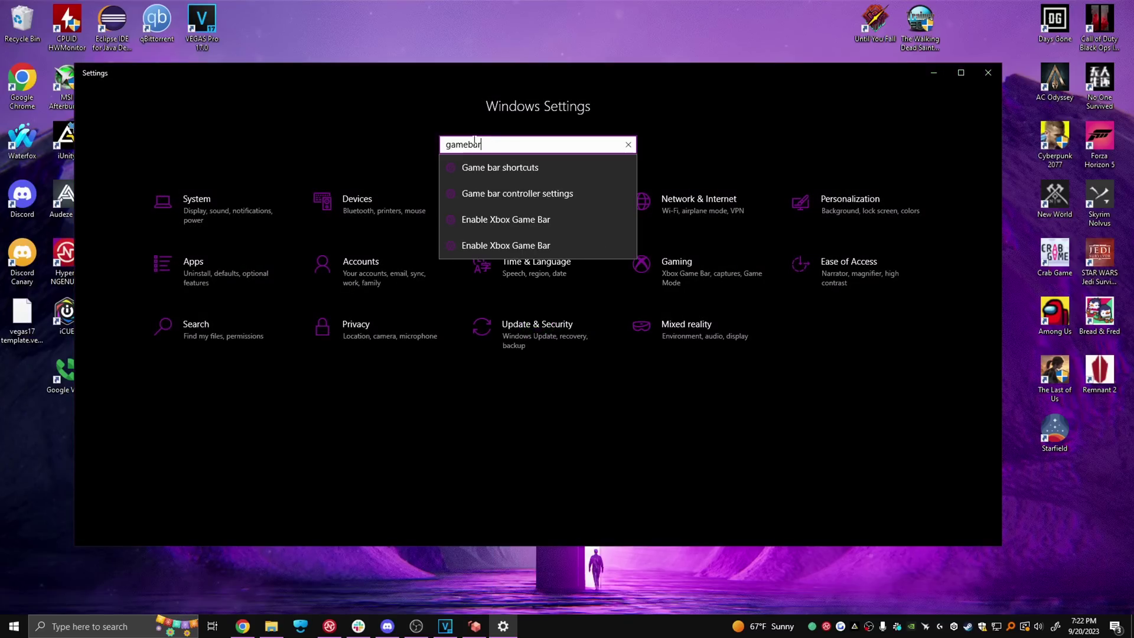
{"action": "left_click", "coordinate": [536, 220]}
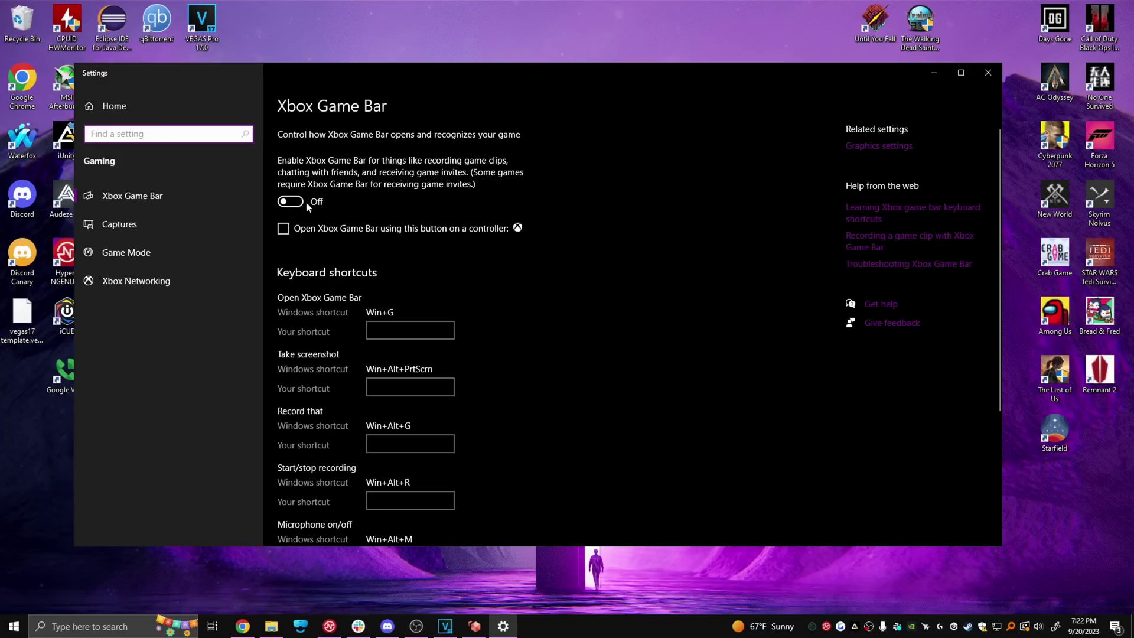
{"action": "left_click", "coordinate": [152, 257]}
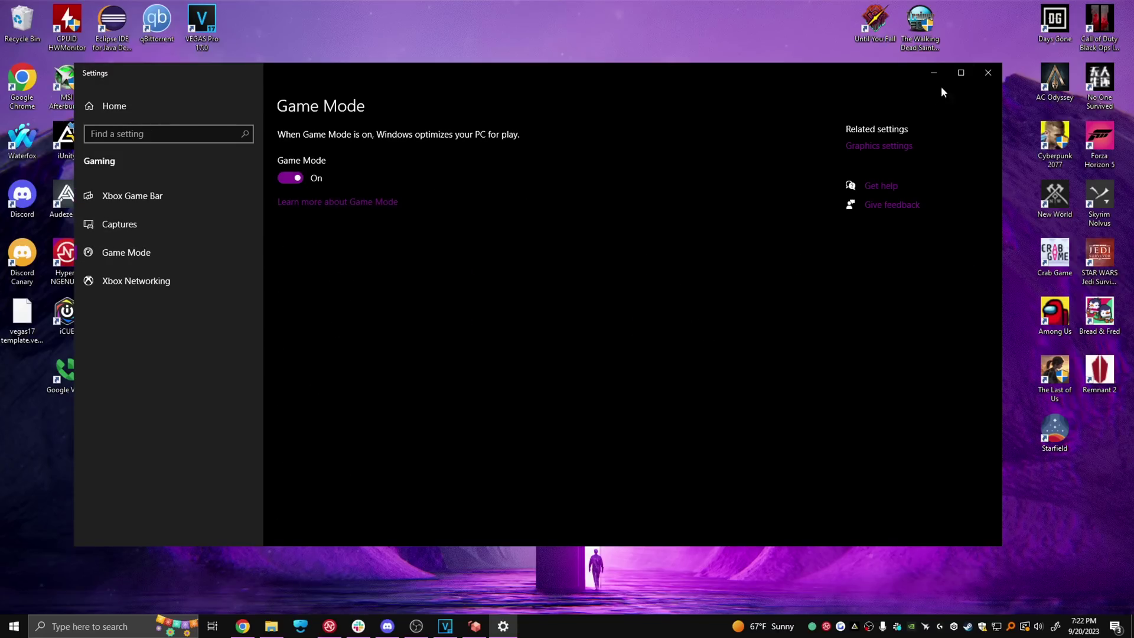
{"action": "left_click", "coordinate": [988, 72]}
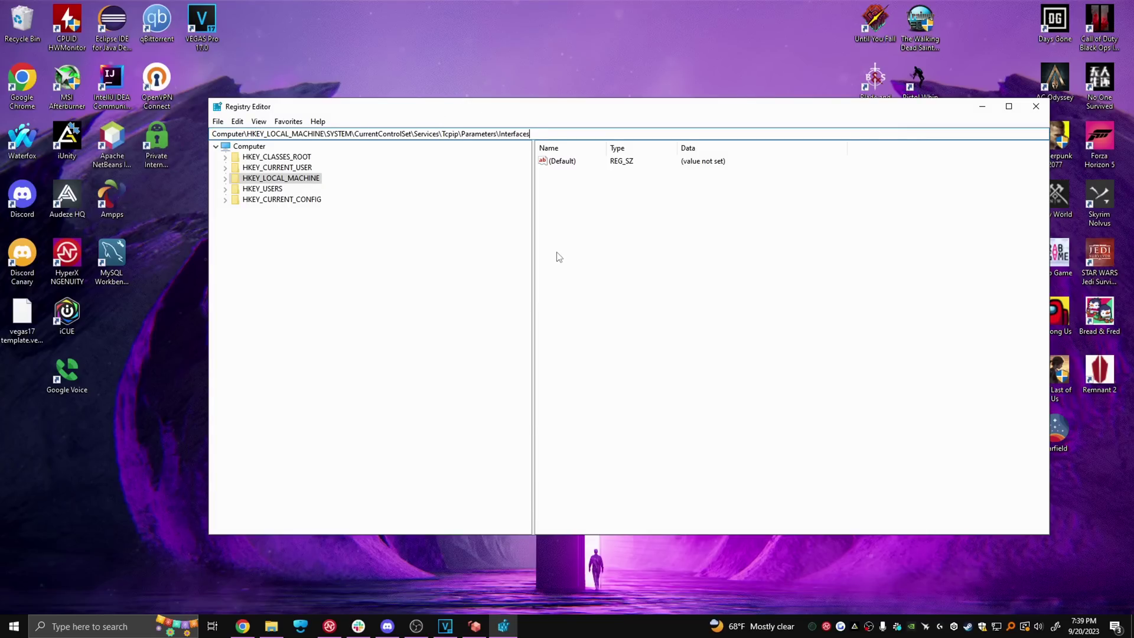
Step: Go to HKEY_LOCAL_MACHINE\SYSTEM\CurrentControlSet\Services\Tcpip\Parameters\Interfaces in Registry Editor and select the first interface subkey
{"action": "key", "text": "Return"}
{"action": "scroll", "coordinate": [345, 322], "scroll_direction": "down", "scroll_amount": 7}
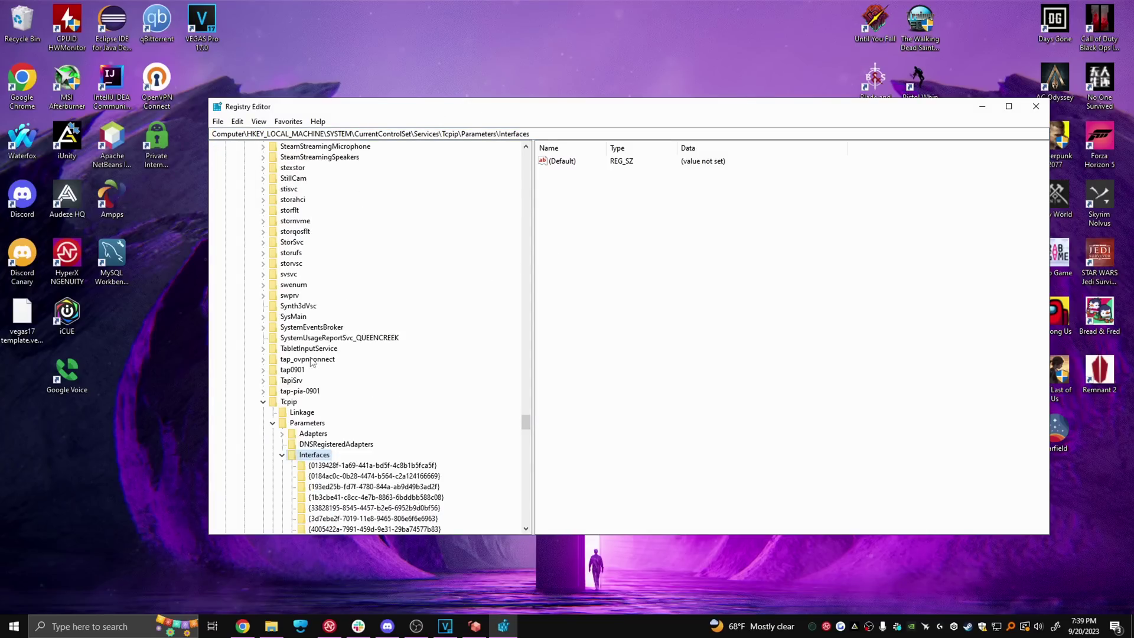
{"action": "left_click", "coordinate": [335, 306]}
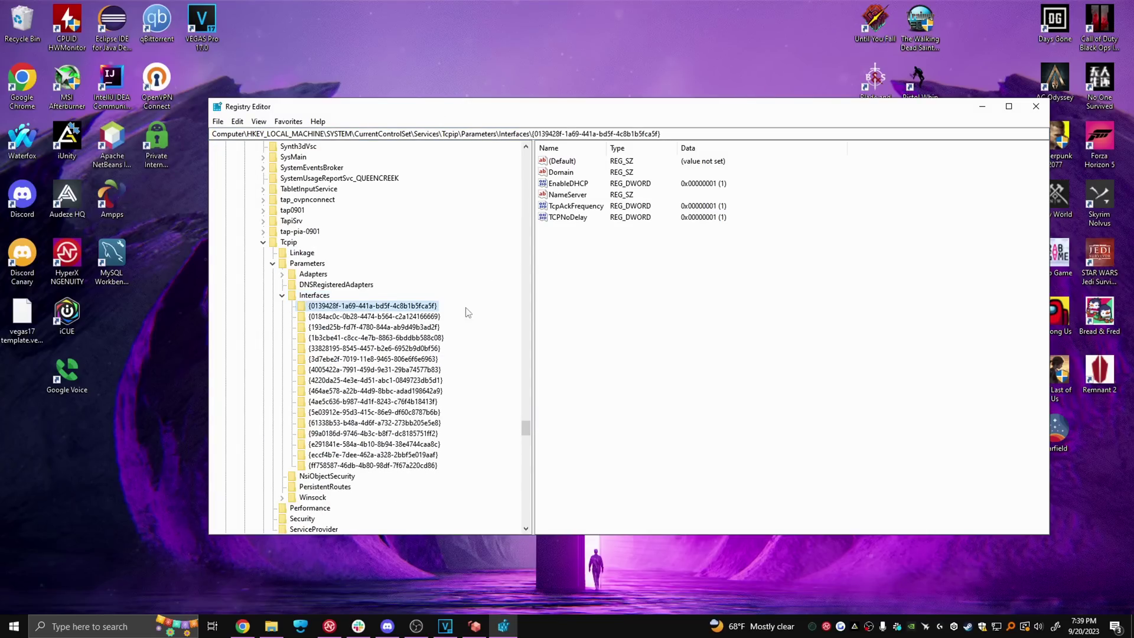
Step: Check the TcpAckFrequency and TCPNoDelay values in the first interface subkey and look at the other interface subkeys
{"action": "left_click", "coordinate": [572, 208]}
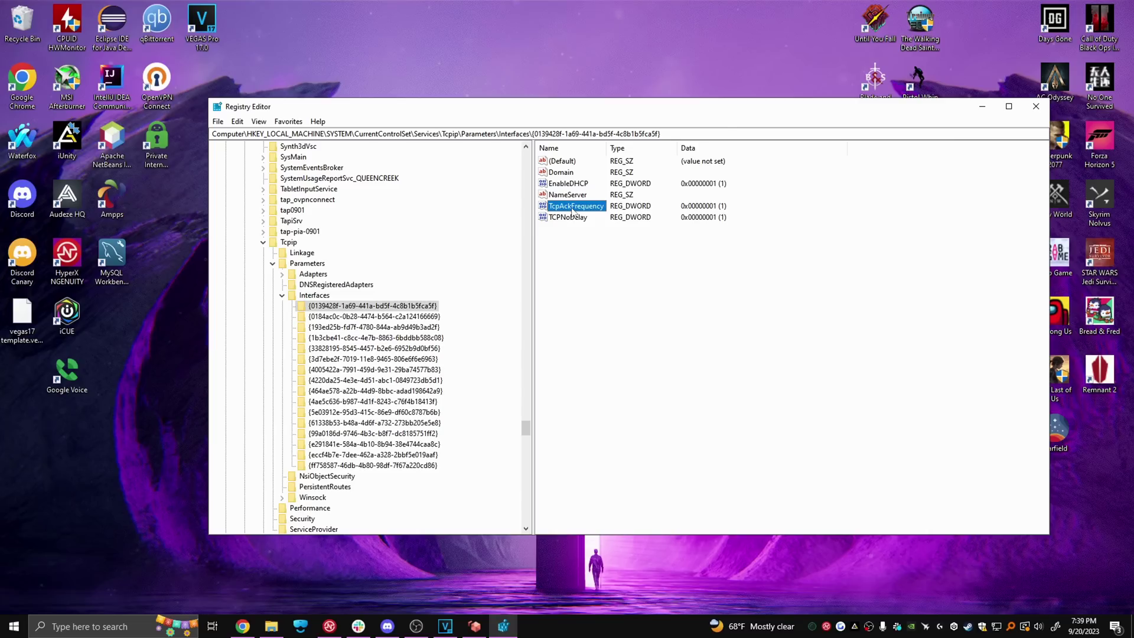
{"action": "left_click", "coordinate": [566, 218]}
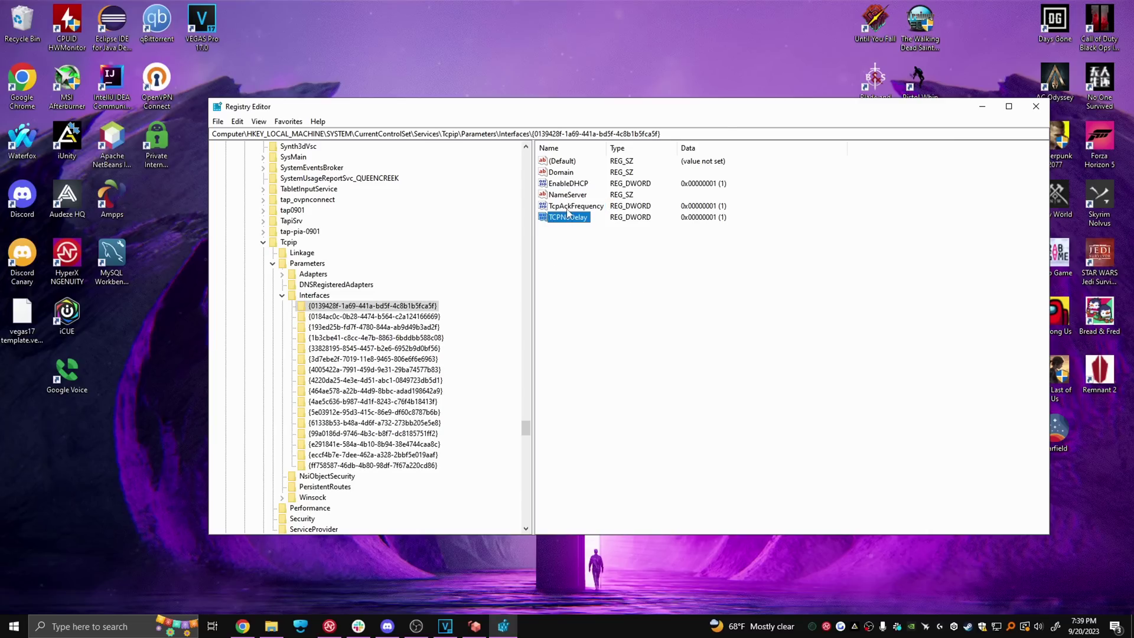
{"action": "double_click", "coordinate": [572, 206]}
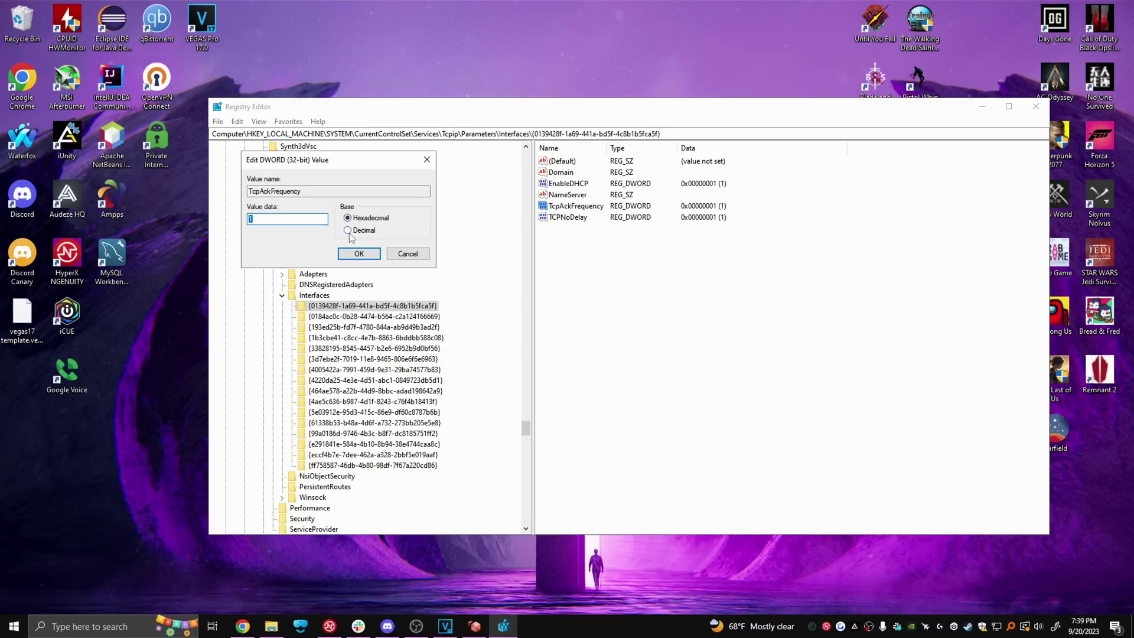
{"action": "left_click", "coordinate": [413, 254]}
{"action": "right_click", "coordinate": [577, 219]}
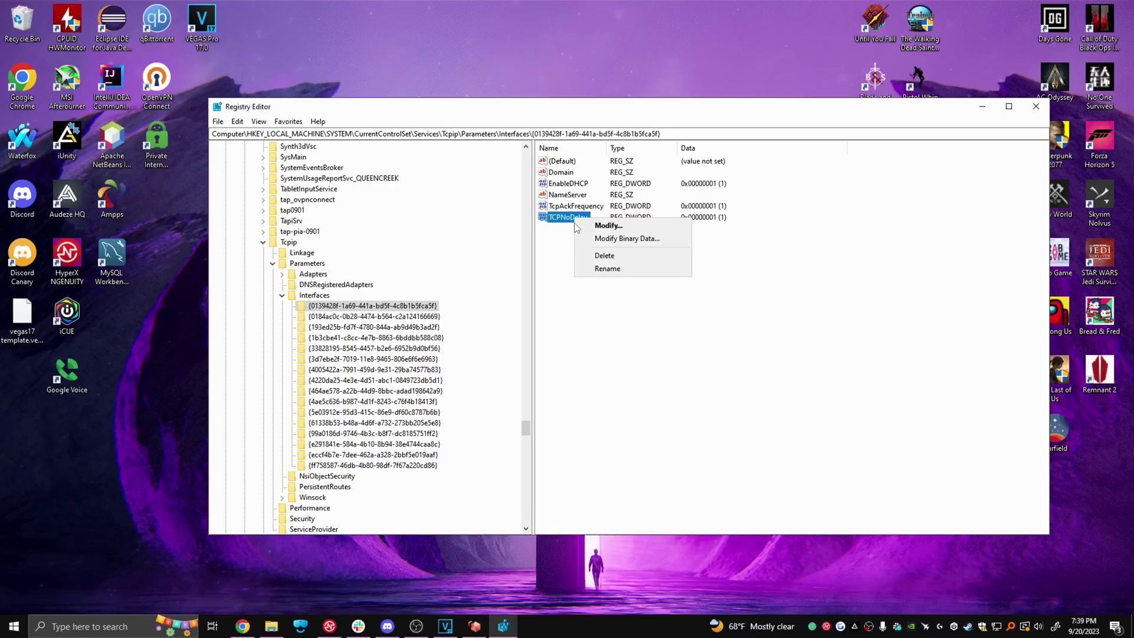
{"action": "left_click", "coordinate": [581, 228]}
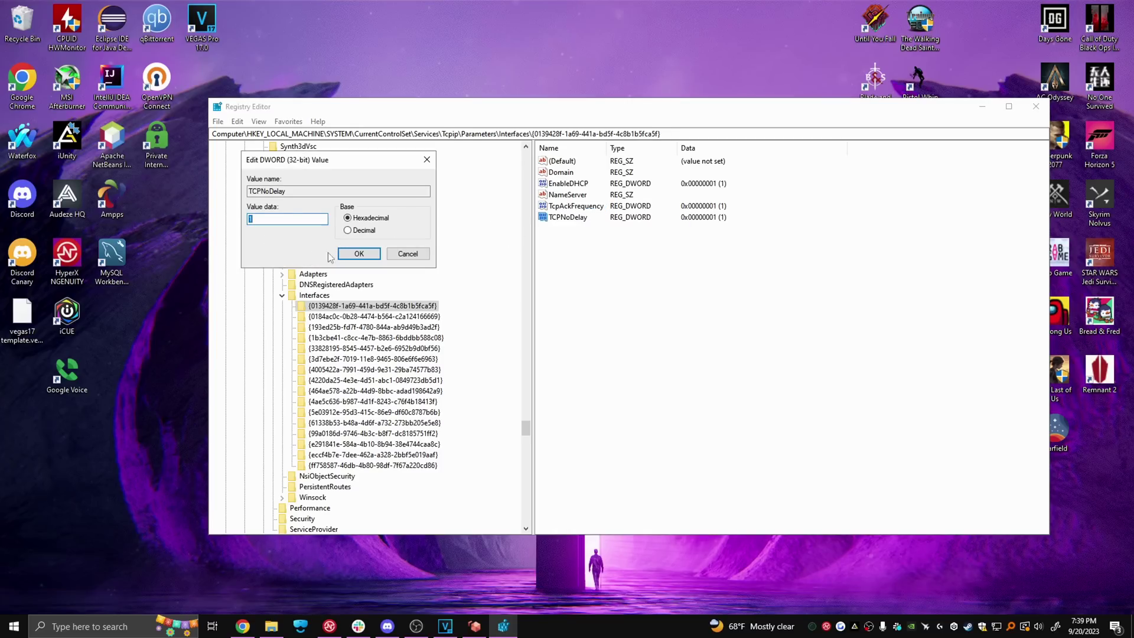
{"action": "left_click", "coordinate": [359, 254]}
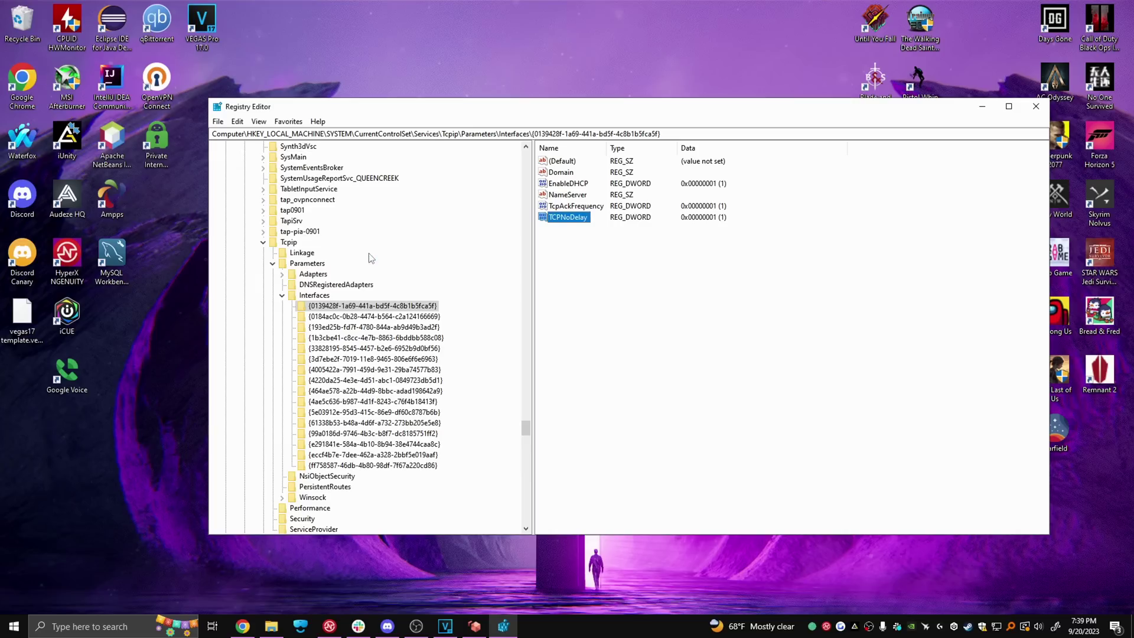
{"action": "left_click", "coordinate": [342, 317]}
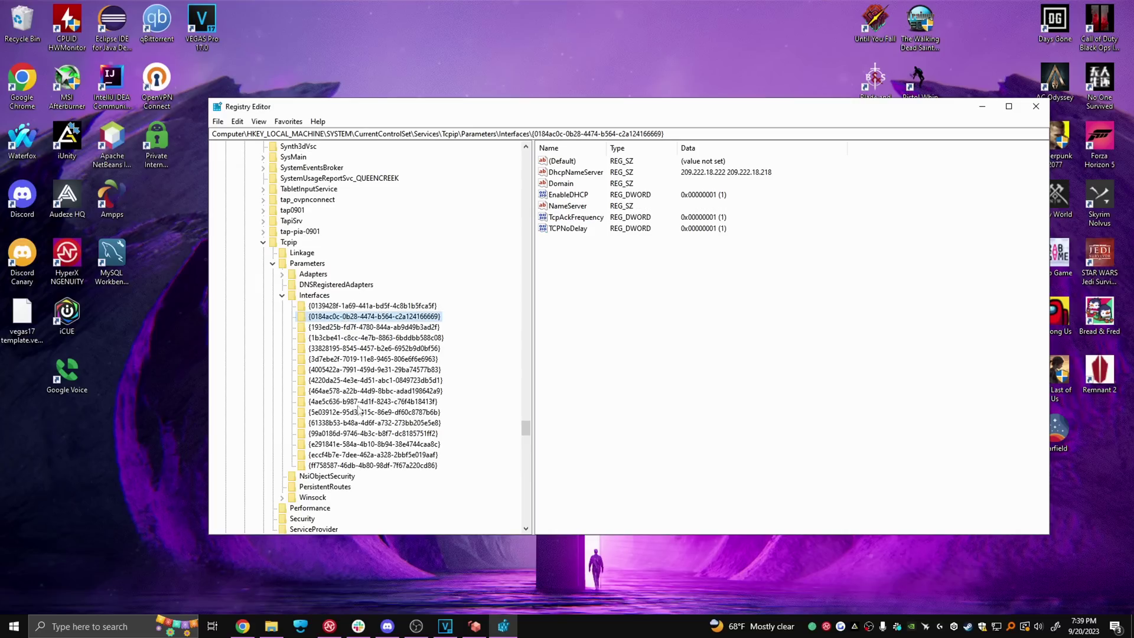
{"action": "left_click", "coordinate": [337, 456]}
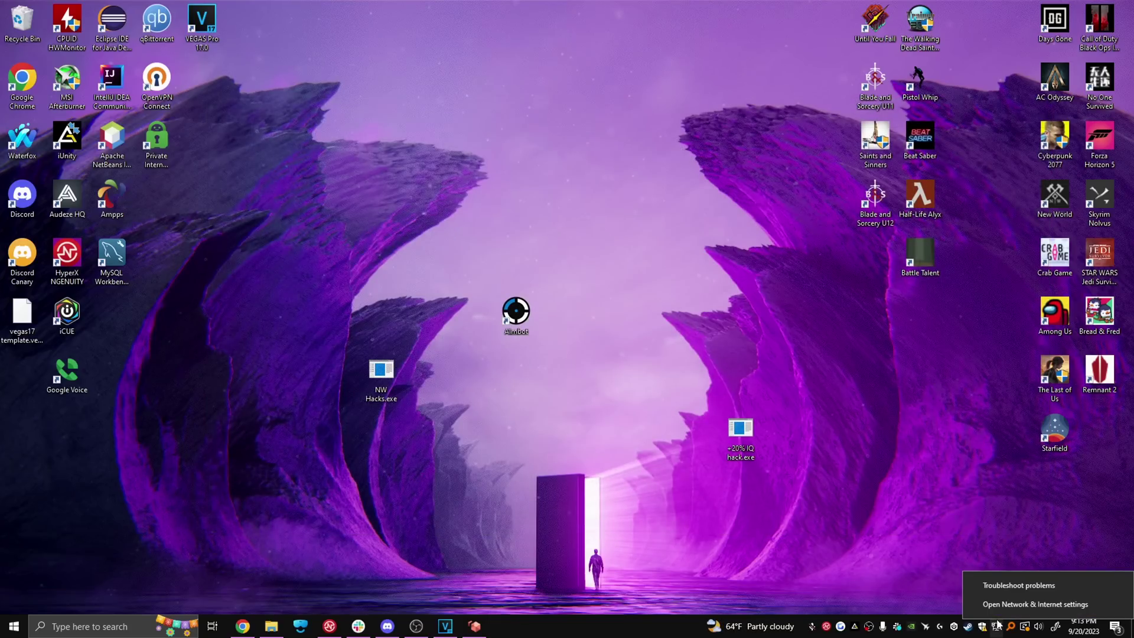
Step: Open the Network & Internet settings and bring up the list of network adapters
{"action": "left_click", "coordinate": [1000, 605]}
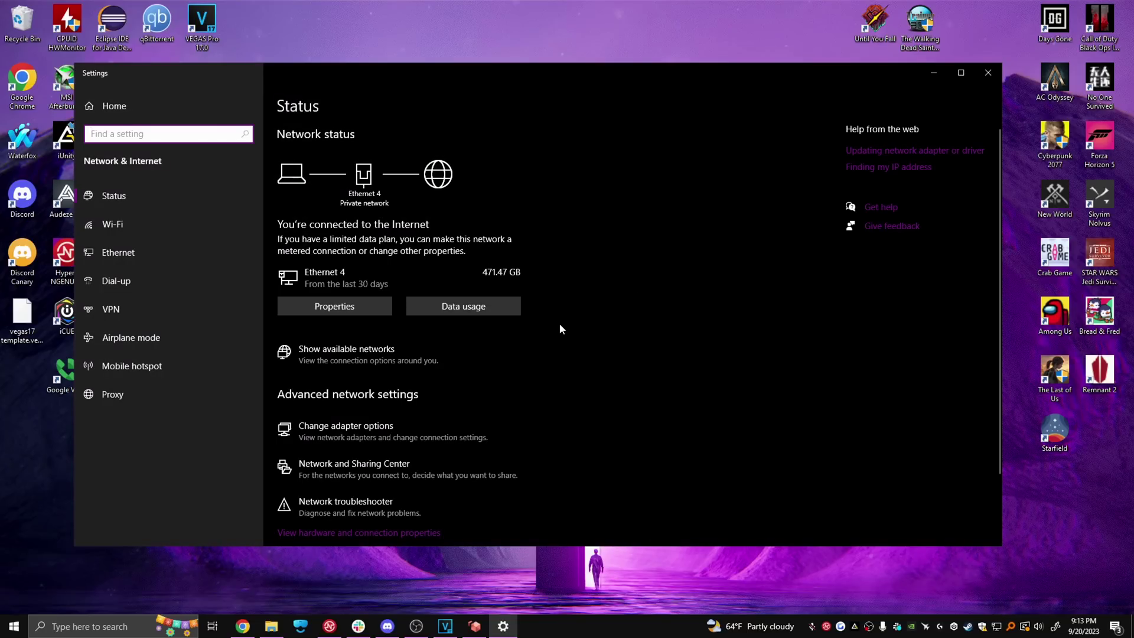
{"action": "scroll", "coordinate": [605, 364], "scroll_direction": "down", "scroll_amount": 2}
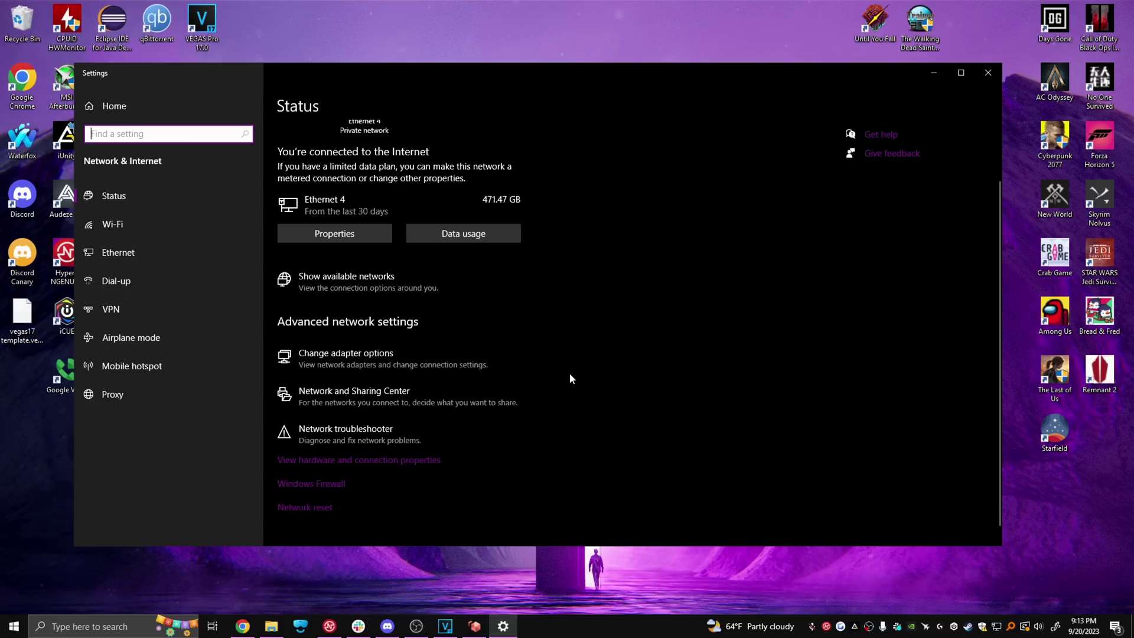
{"action": "left_click", "coordinate": [367, 364]}
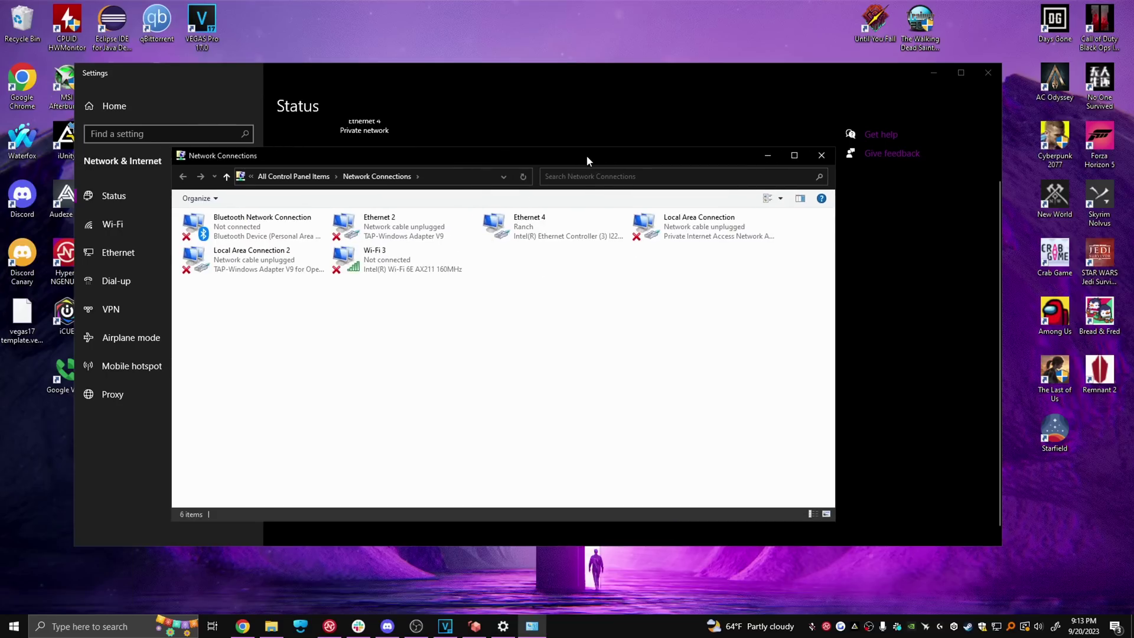
Step: Open the advanced driver properties of the Intel Ethernet controller used by the Ethernet 4 connection
{"action": "left_click", "coordinate": [542, 229]}
{"action": "right_click", "coordinate": [542, 231]}
{"action": "left_click", "coordinate": [606, 348]}
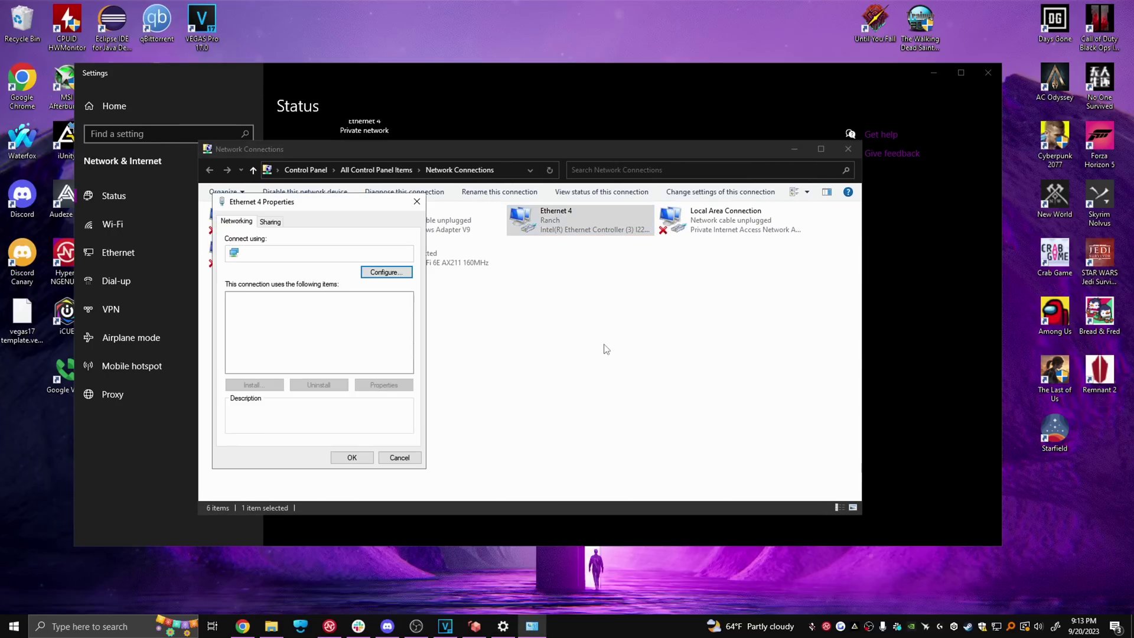
{"action": "left_click", "coordinate": [378, 272]}
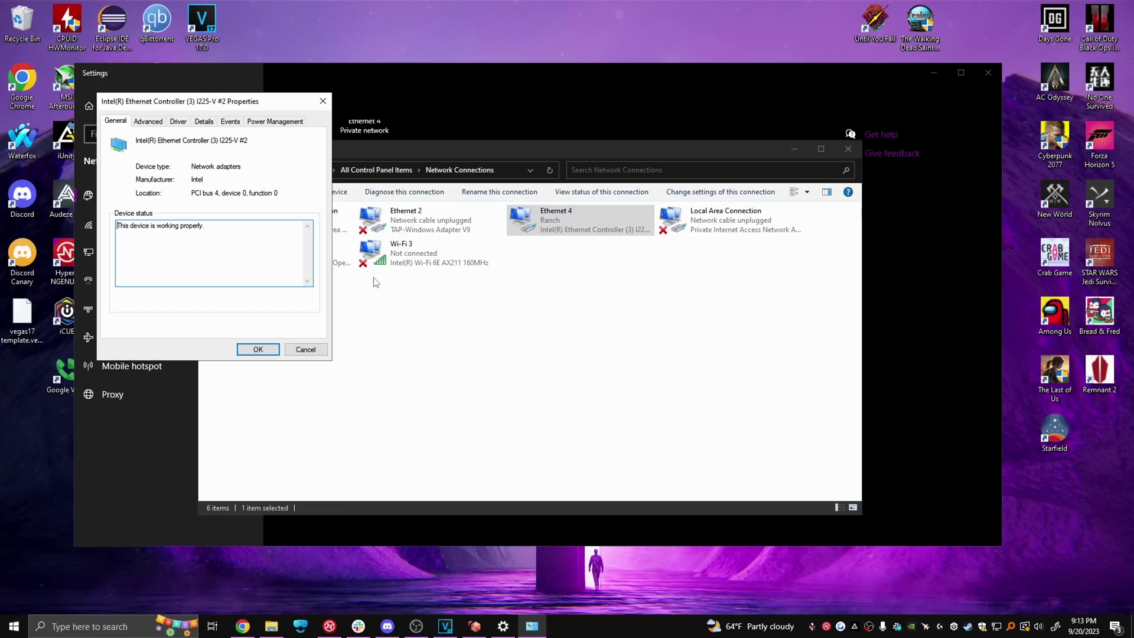
{"action": "left_click", "coordinate": [149, 121]}
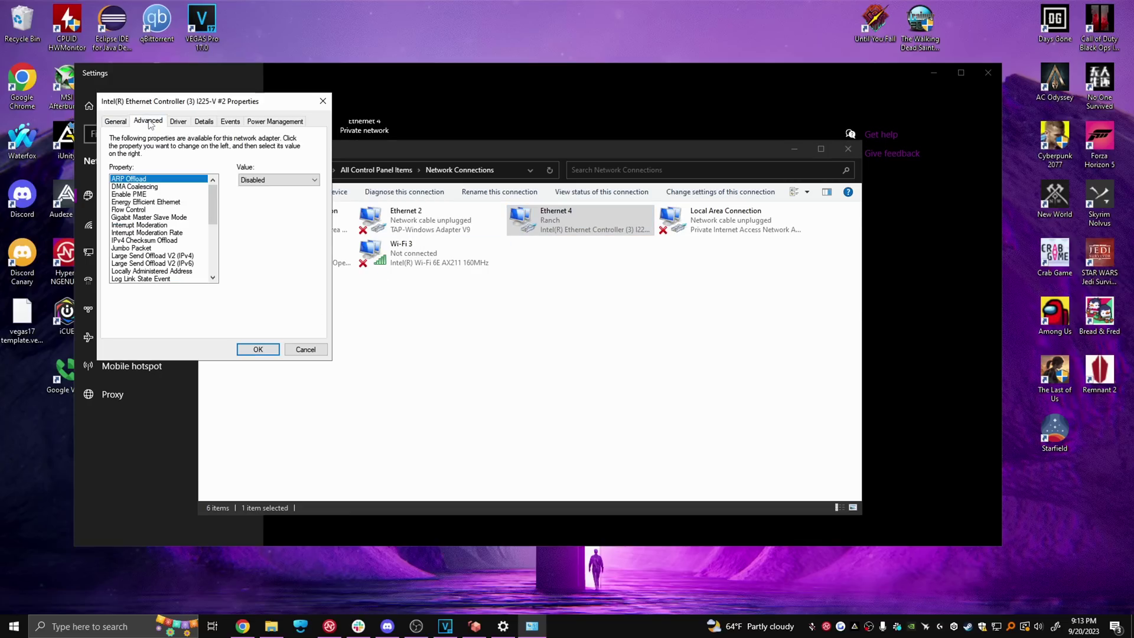
Step: Review the values of the adapter's advanced properties one by one from DMA Coalescing to Log Link State Event
{"action": "left_click", "coordinate": [159, 186]}
{"action": "left_click", "coordinate": [157, 194]}
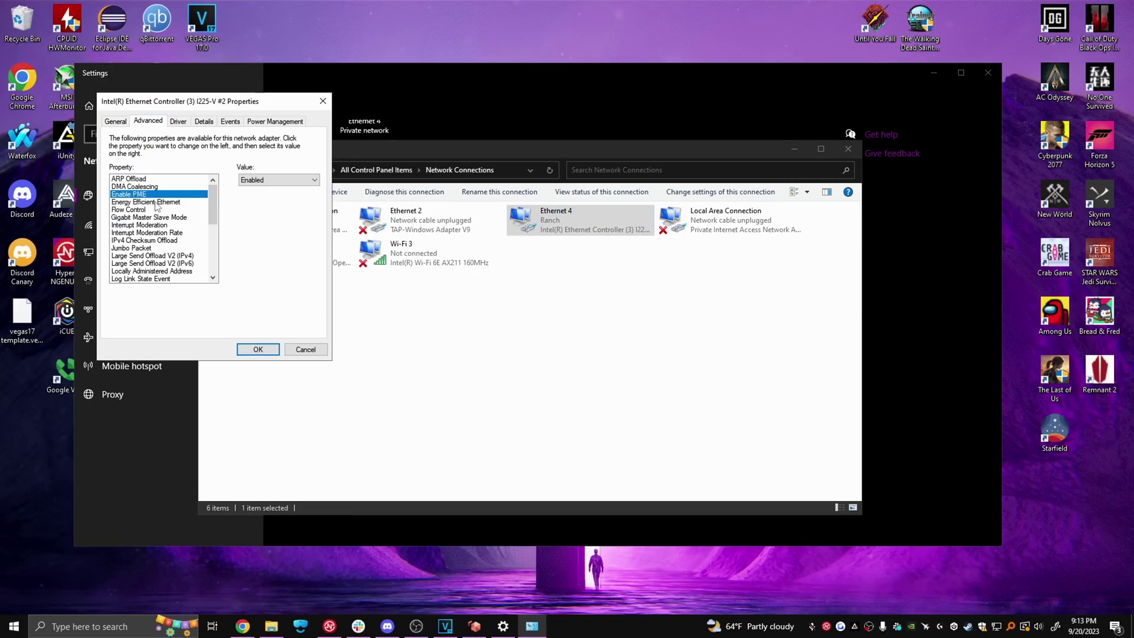
{"action": "left_click", "coordinate": [156, 202]}
{"action": "left_click", "coordinate": [155, 210]}
{"action": "left_click", "coordinate": [155, 217]}
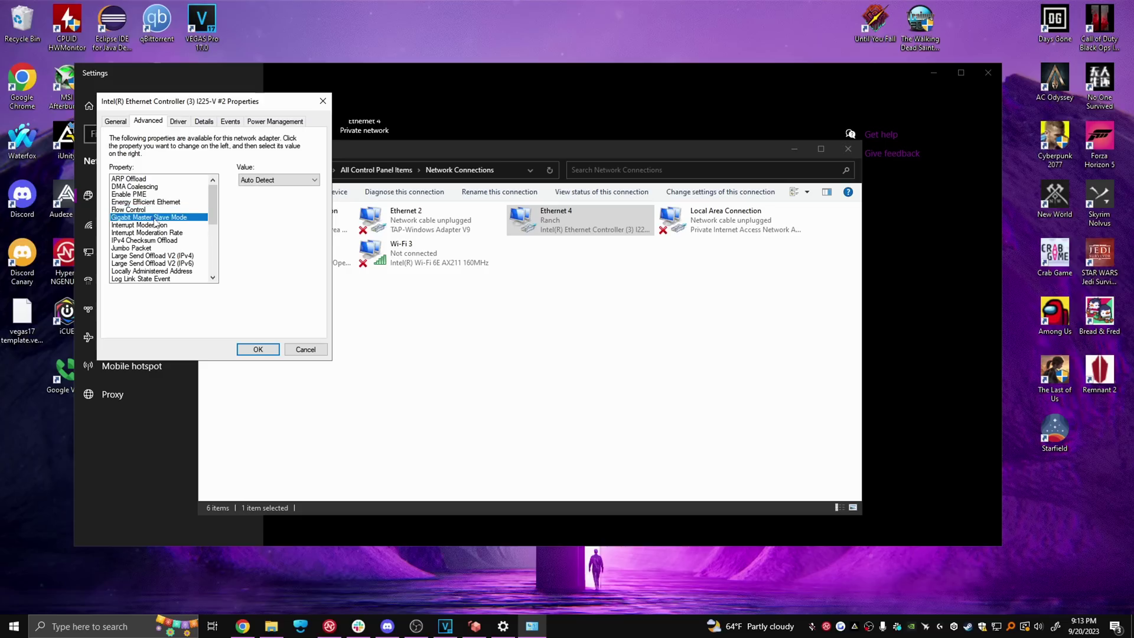
{"action": "left_click", "coordinate": [155, 225]}
{"action": "left_click", "coordinate": [152, 232]}
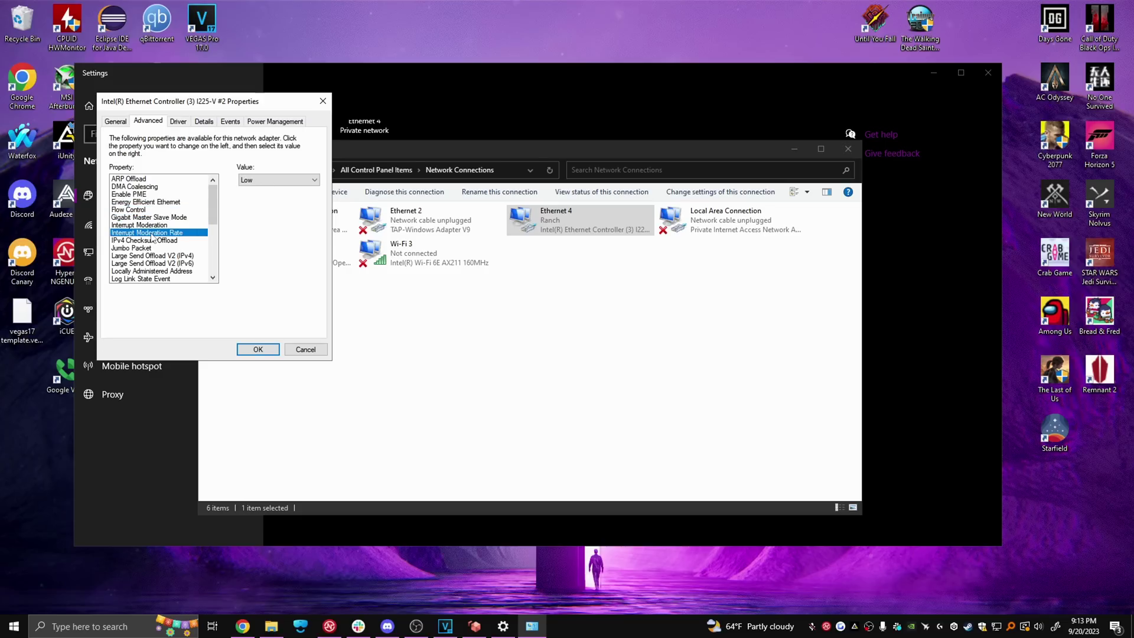
{"action": "left_click", "coordinate": [152, 240]}
{"action": "left_click", "coordinate": [147, 249]}
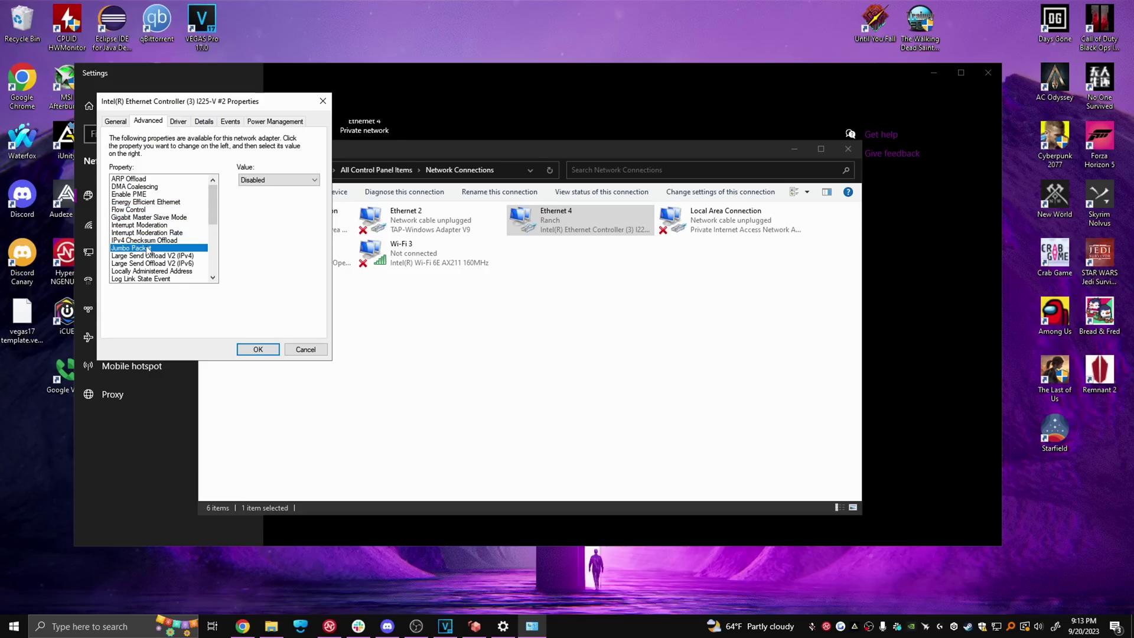
{"action": "left_click", "coordinate": [151, 256]}
{"action": "left_click", "coordinate": [155, 264]}
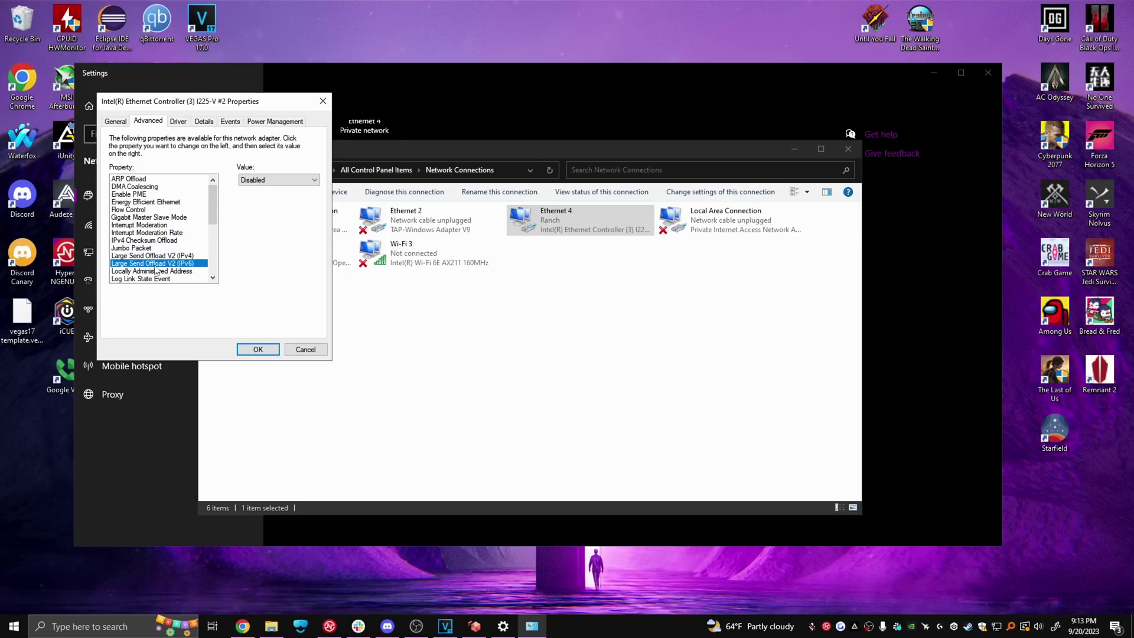
{"action": "left_click", "coordinate": [157, 271]}
{"action": "key", "text": "Down"}
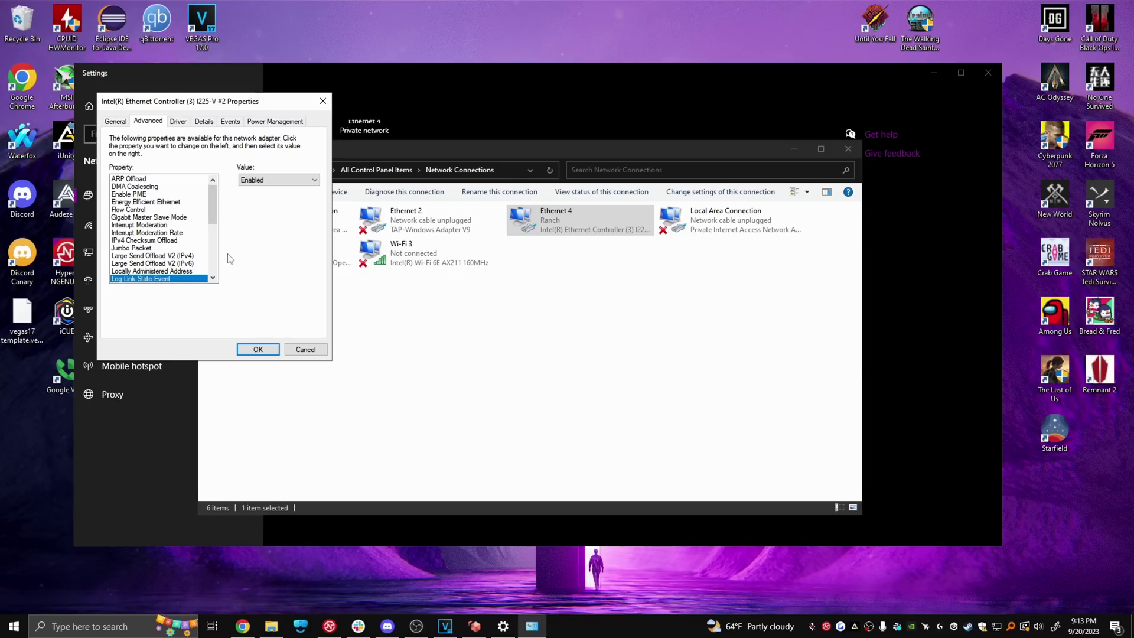
Step: Review the values of the adapter's advanced properties from Maximum Number of RSS Queues to Wait for Link
{"action": "left_click_drag", "start_coordinate": [215, 220], "coordinate": [216, 256]}
{"action": "left_click", "coordinate": [176, 187]}
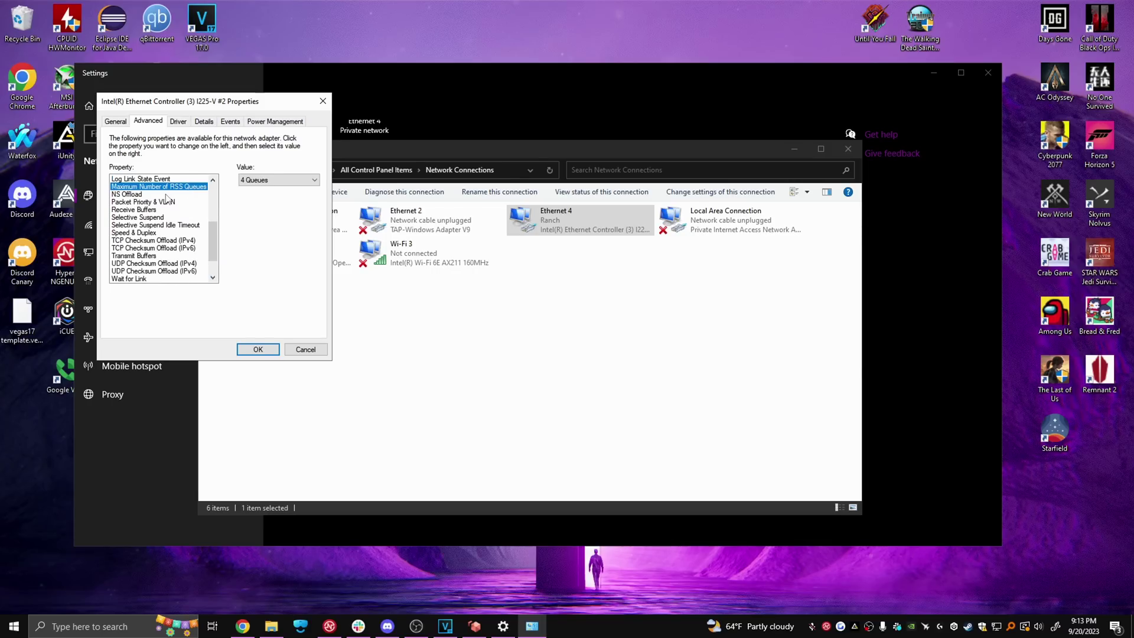
{"action": "left_click", "coordinate": [166, 194]}
{"action": "left_click", "coordinate": [167, 202]}
{"action": "left_click", "coordinate": [163, 211]}
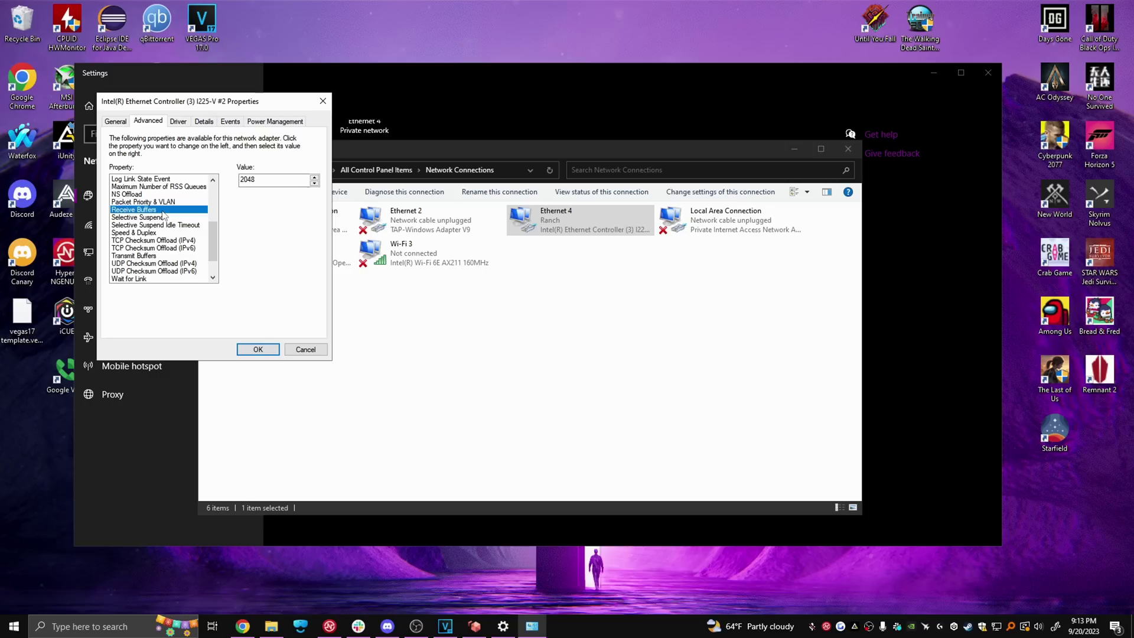
{"action": "left_click", "coordinate": [164, 218]}
{"action": "left_click", "coordinate": [160, 225]}
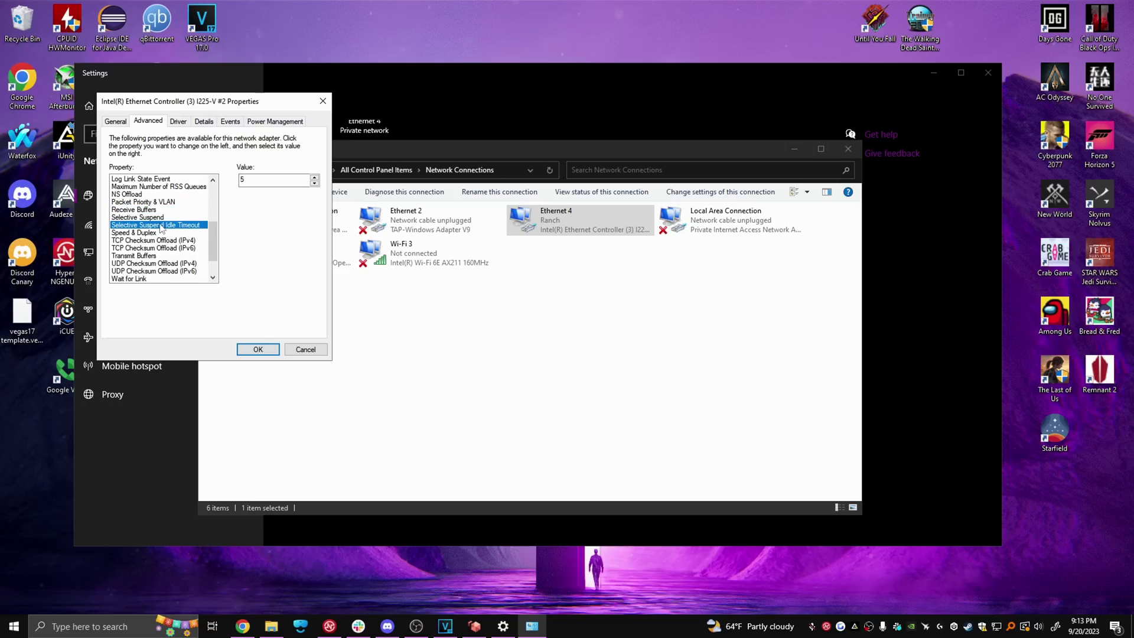
{"action": "left_click", "coordinate": [160, 232]}
{"action": "left_click", "coordinate": [160, 241]}
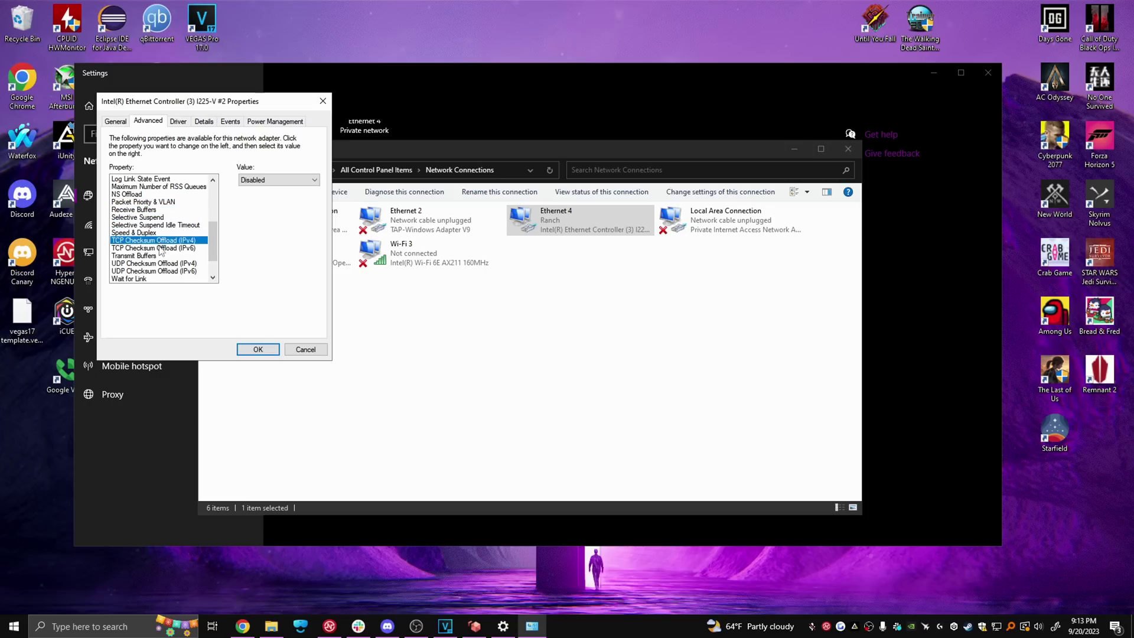
{"action": "left_click", "coordinate": [160, 248]}
{"action": "left_click", "coordinate": [161, 256]}
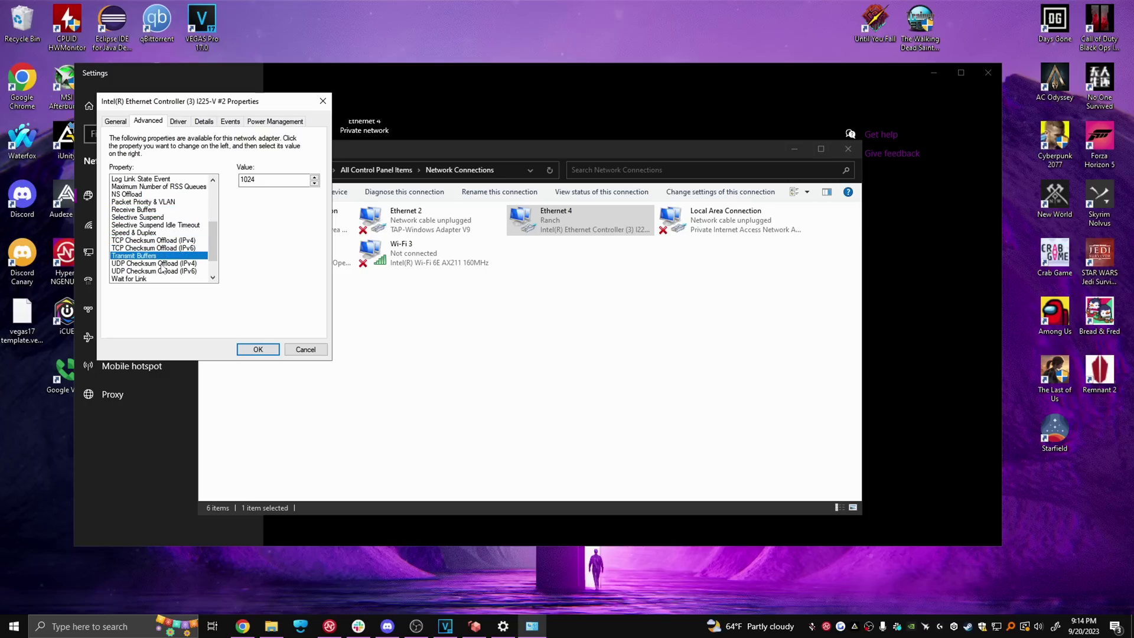
{"action": "left_click", "coordinate": [161, 264]}
{"action": "left_click", "coordinate": [161, 271]}
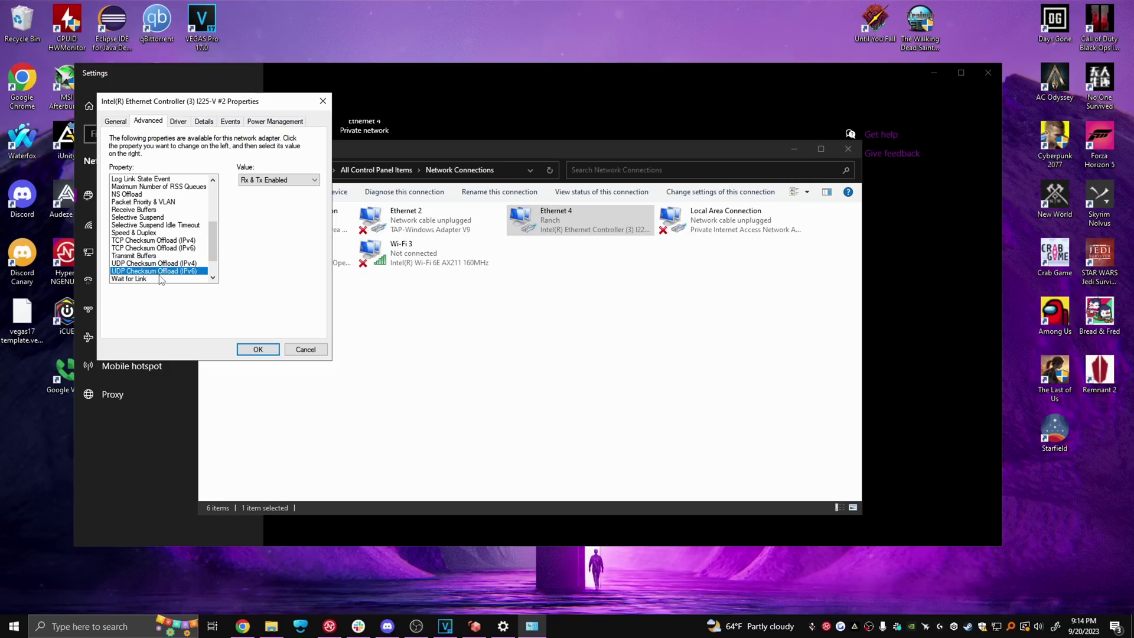
{"action": "left_click", "coordinate": [161, 279]}
Step: Review the Wake from S0ix on Magic Packet, Wake on Link, Magic Packet and Pattern Match values and accept the adapter properties
{"action": "left_click_drag", "start_coordinate": [208, 260], "coordinate": [212, 273]}
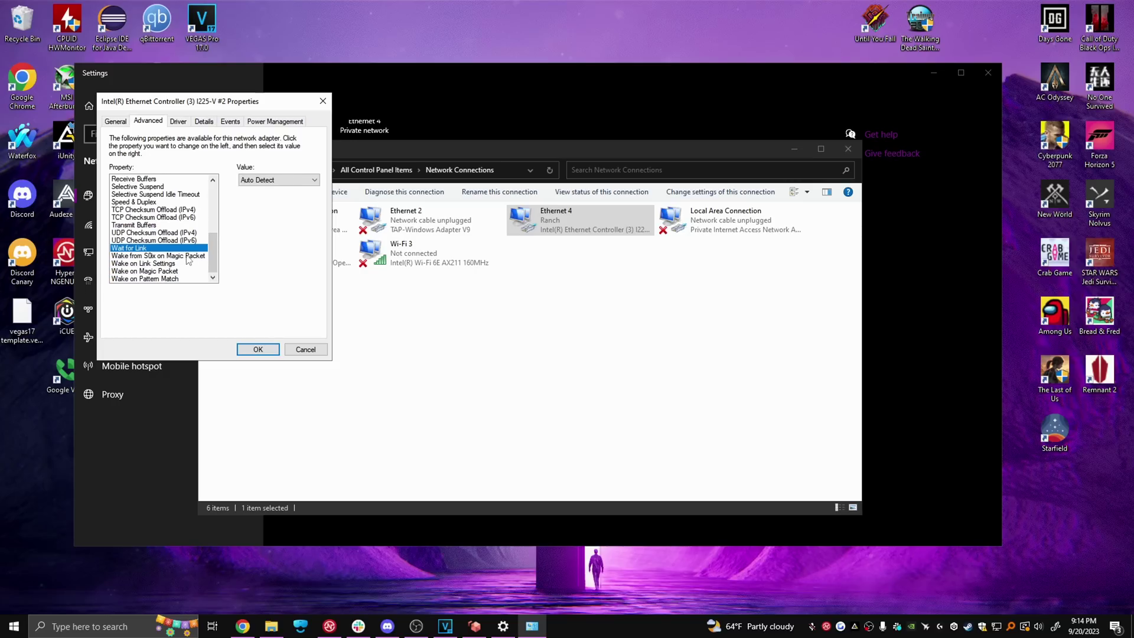
{"action": "left_click", "coordinate": [187, 257]}
{"action": "left_click", "coordinate": [166, 264]}
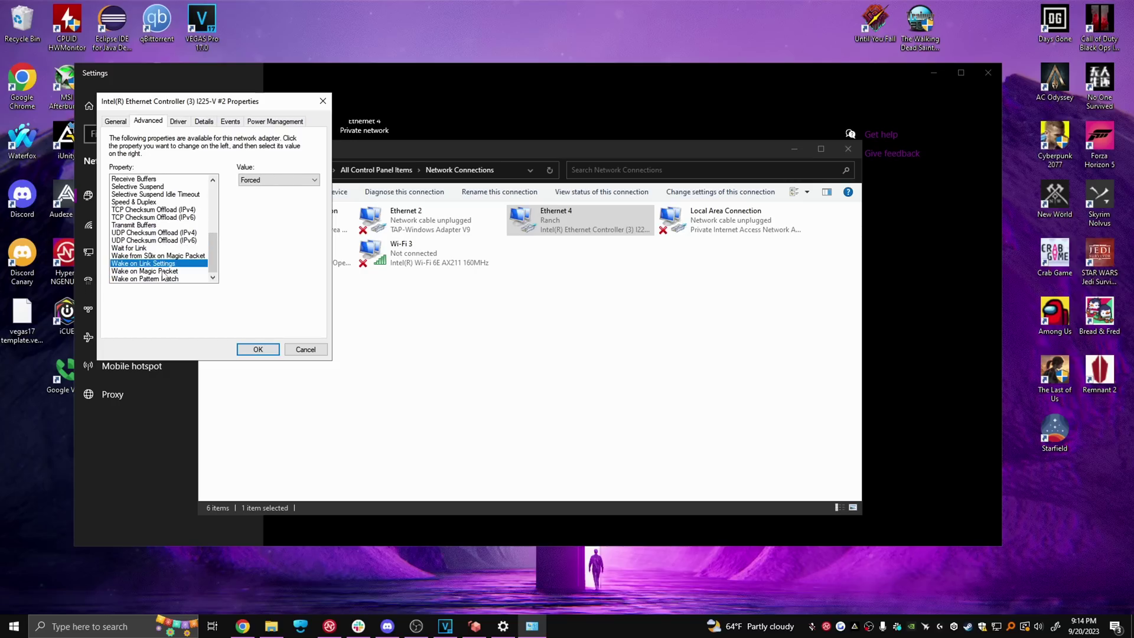
{"action": "left_click", "coordinate": [162, 271]}
{"action": "left_click", "coordinate": [163, 279]}
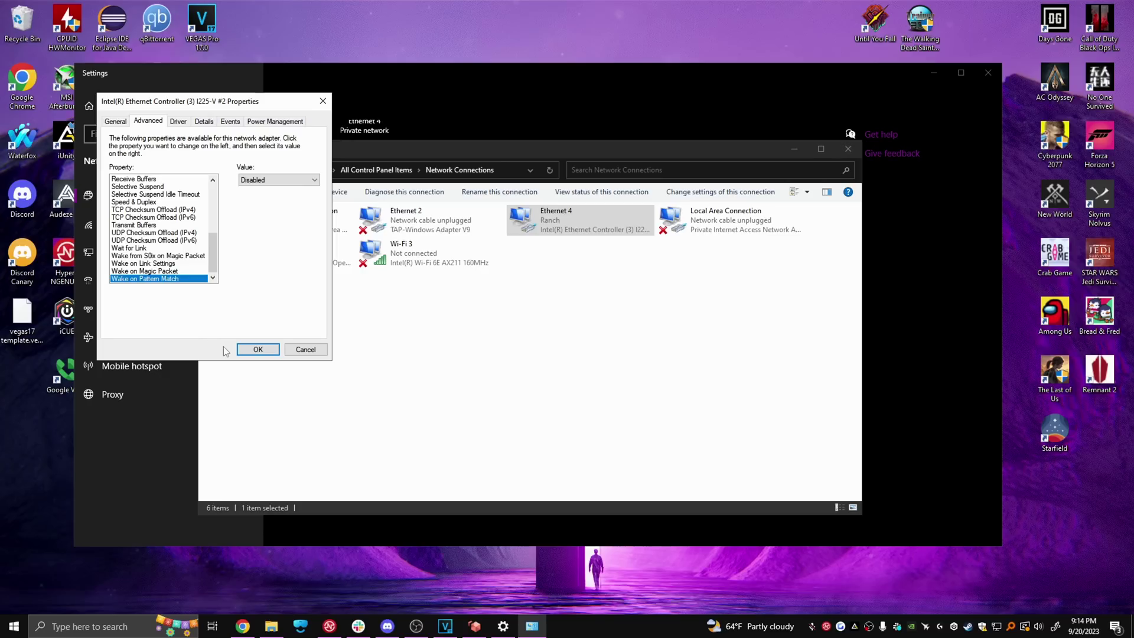
{"action": "left_click", "coordinate": [243, 352]}
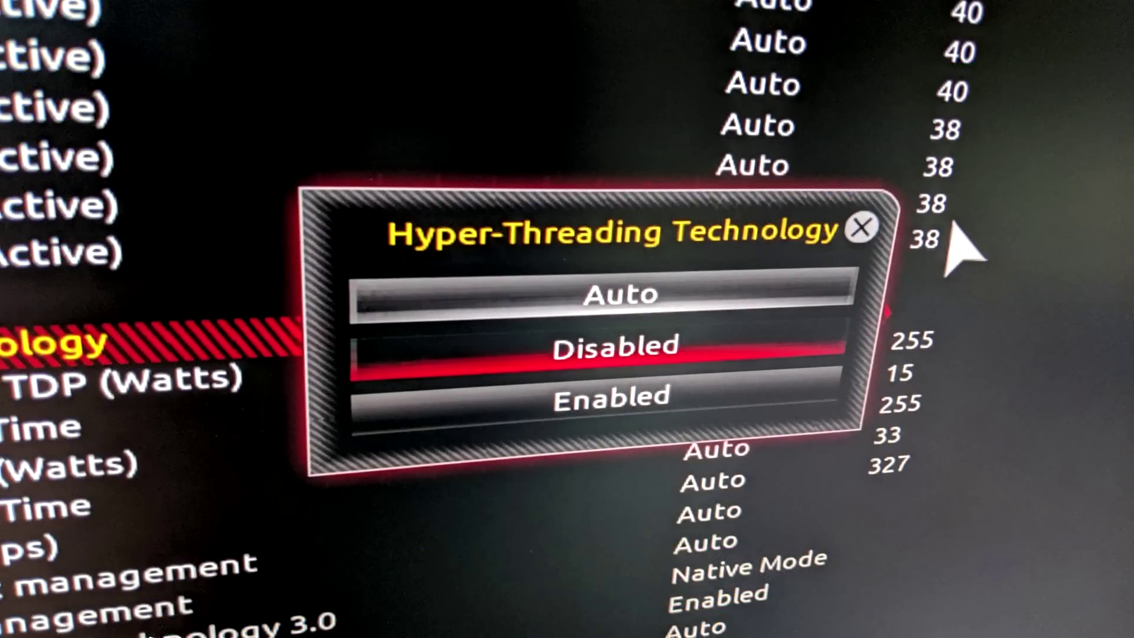